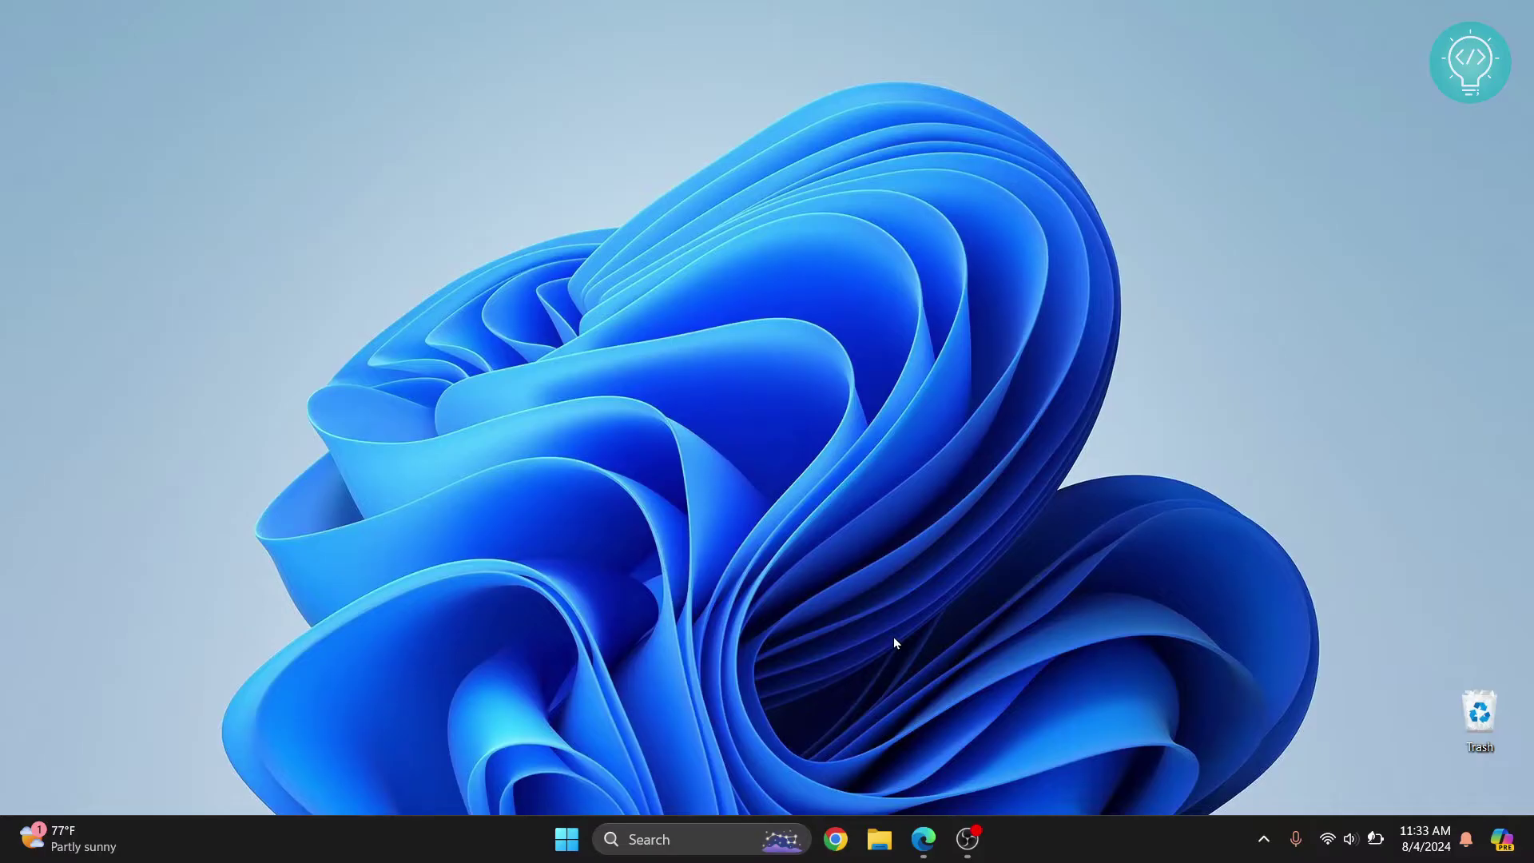
Step: Launch cmd from Windows search and run python --version, reporting Python 3.12.4
key(super)
text(cmd)
key(Return)
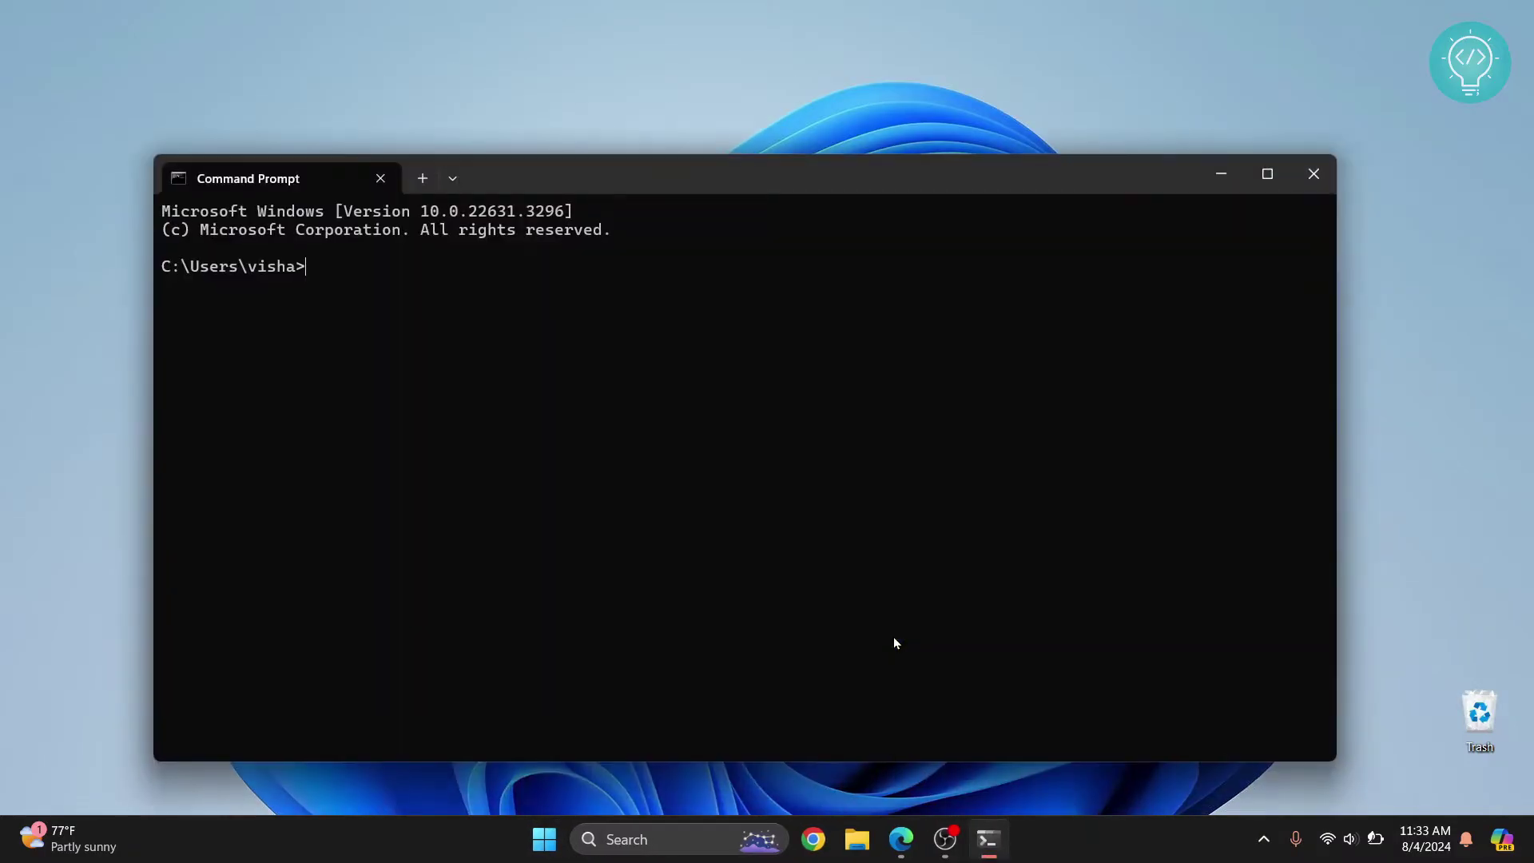
text(python -)
text(-version)
key(Return)
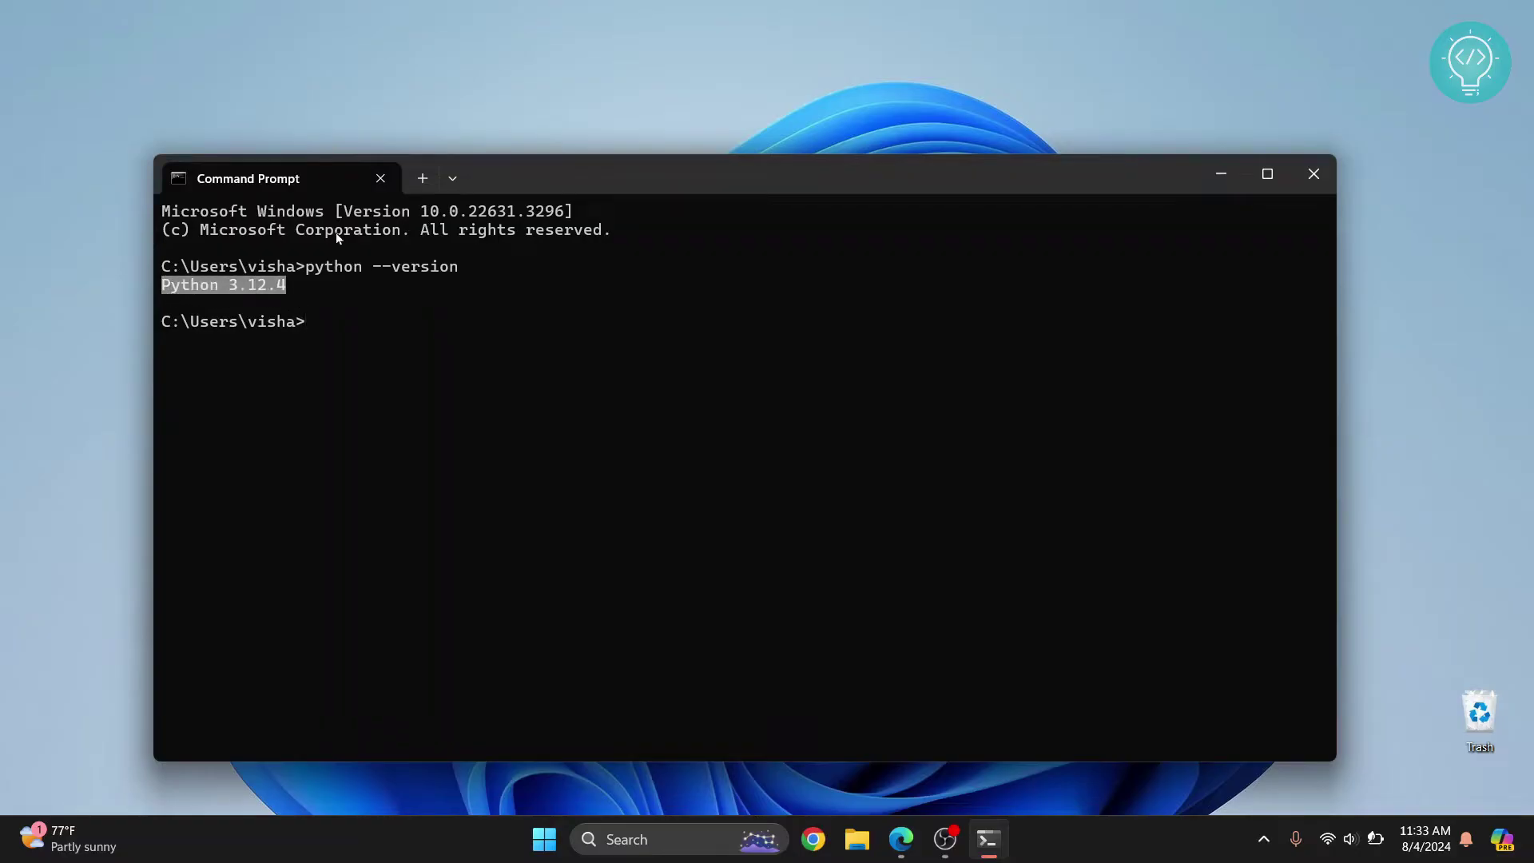
drag(529, 186, 587, 171)
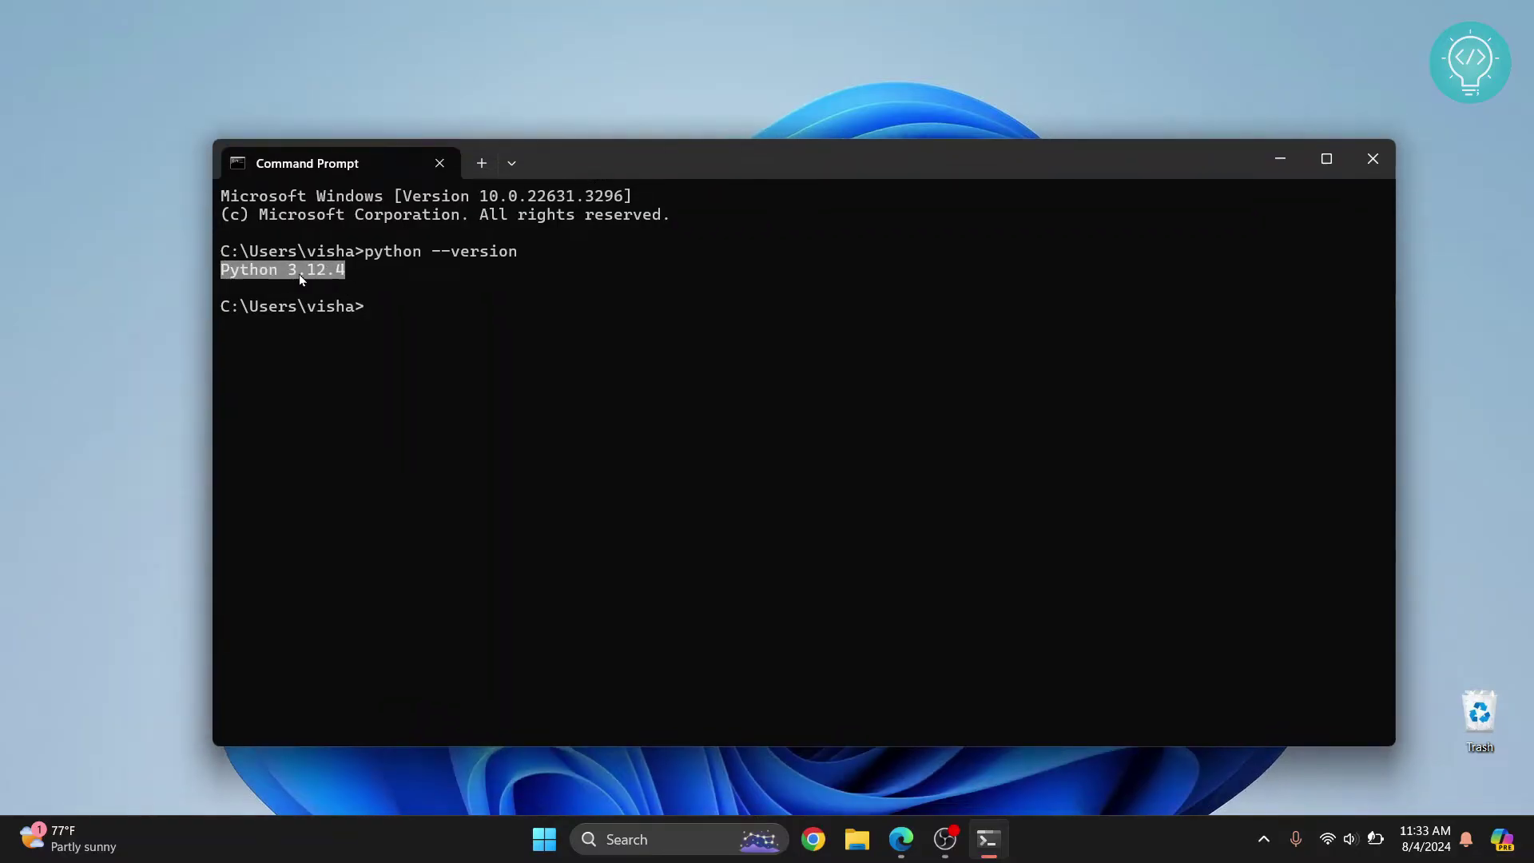
click(391, 298)
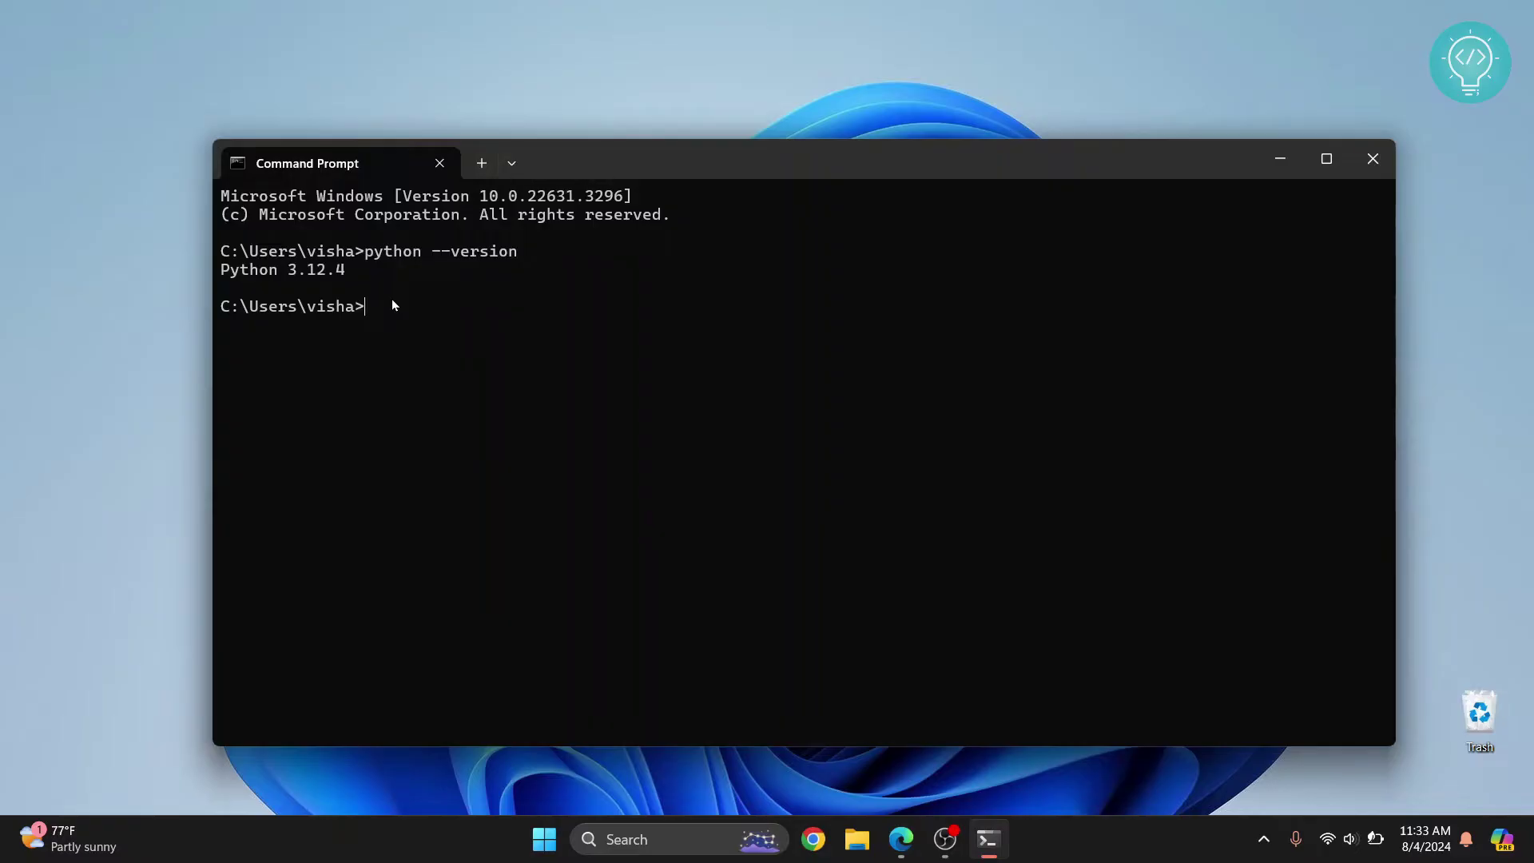
text(python)
text( -m)
text( pip)
Step: Run python -m pip to list pip's commands and general options
key(Return)
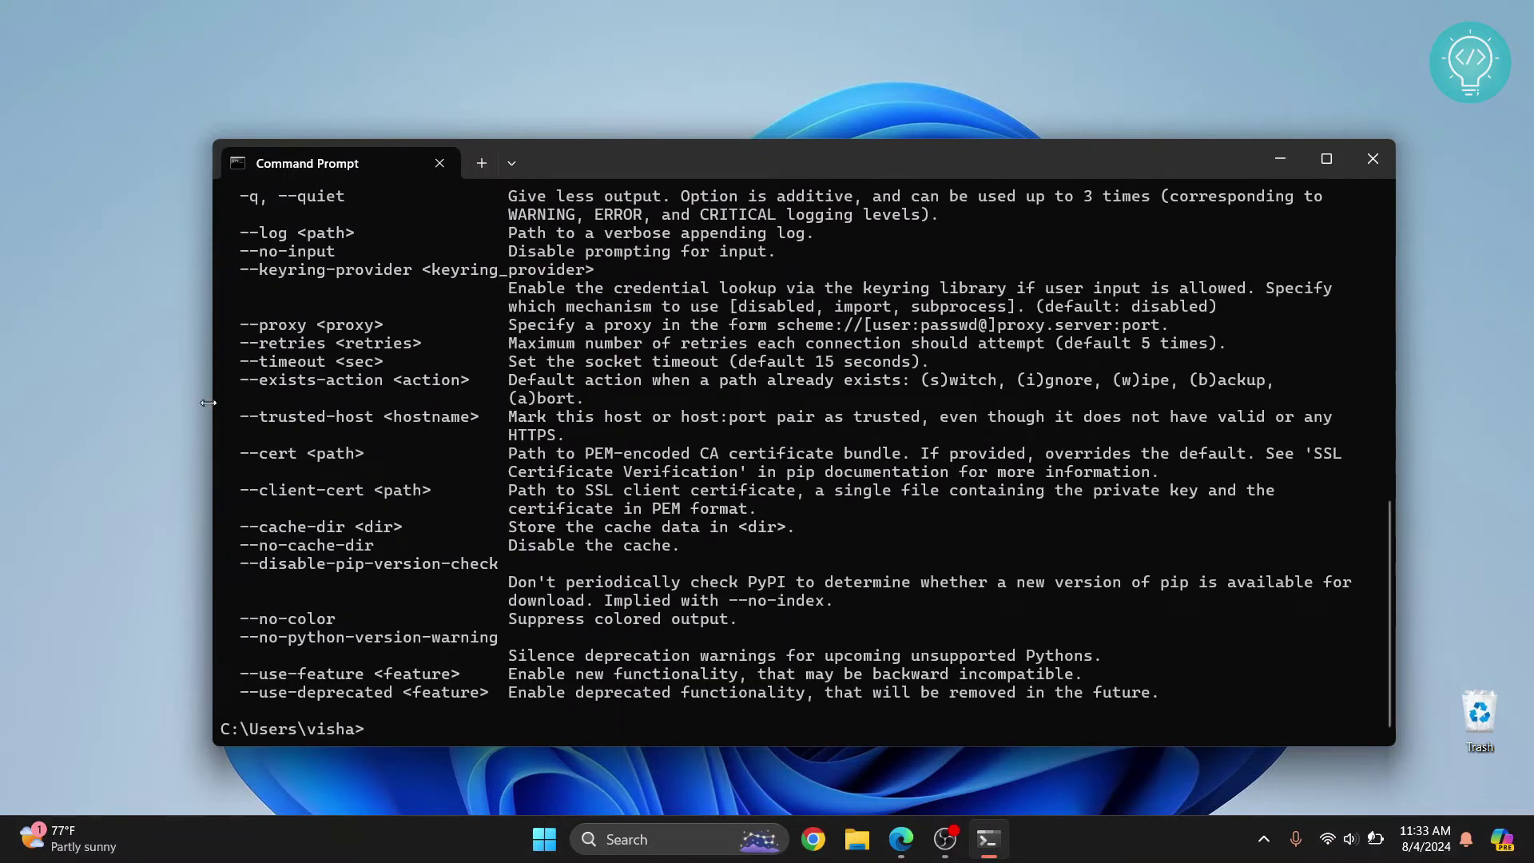
scroll(320, 442, up, 8)
scroll(320, 442, up, 5)
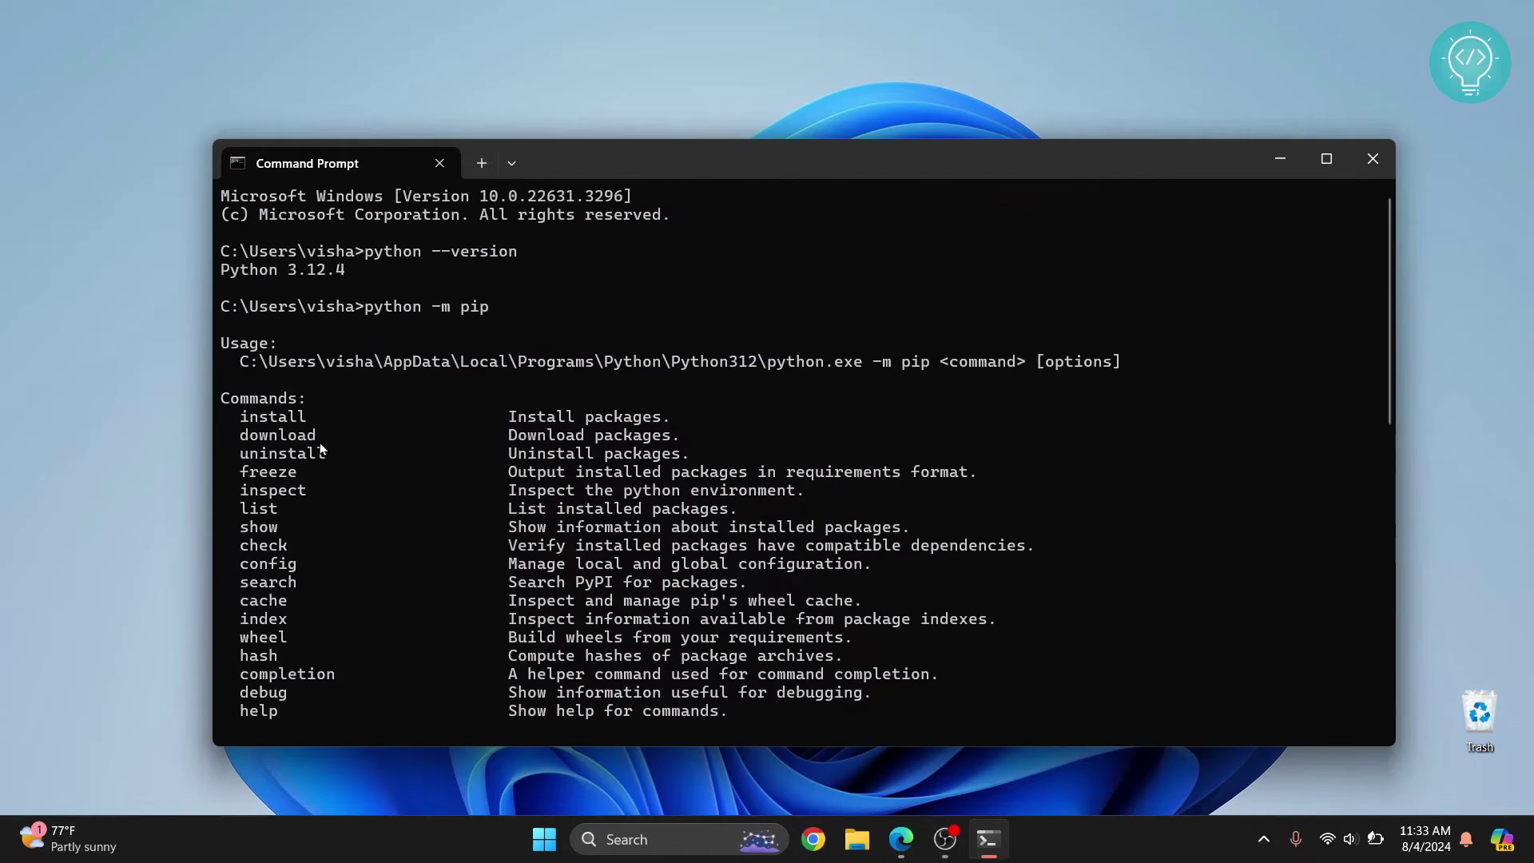
scroll(319, 449, down, 1)
scroll(301, 396, down, 1)
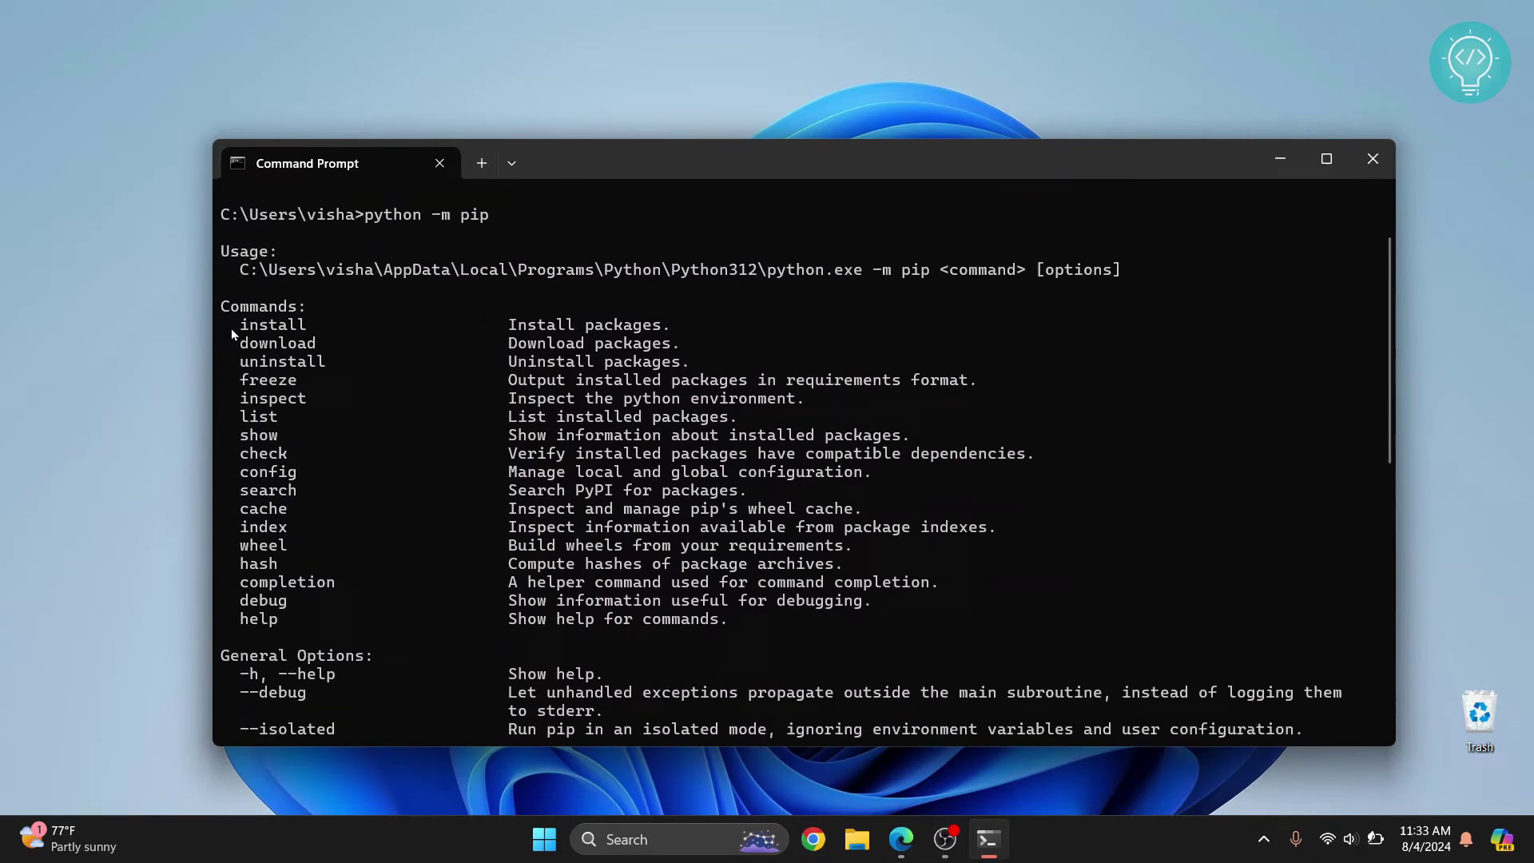
drag(232, 329, 339, 637)
scroll(339, 637, down, 4)
scroll(340, 637, down, 2)
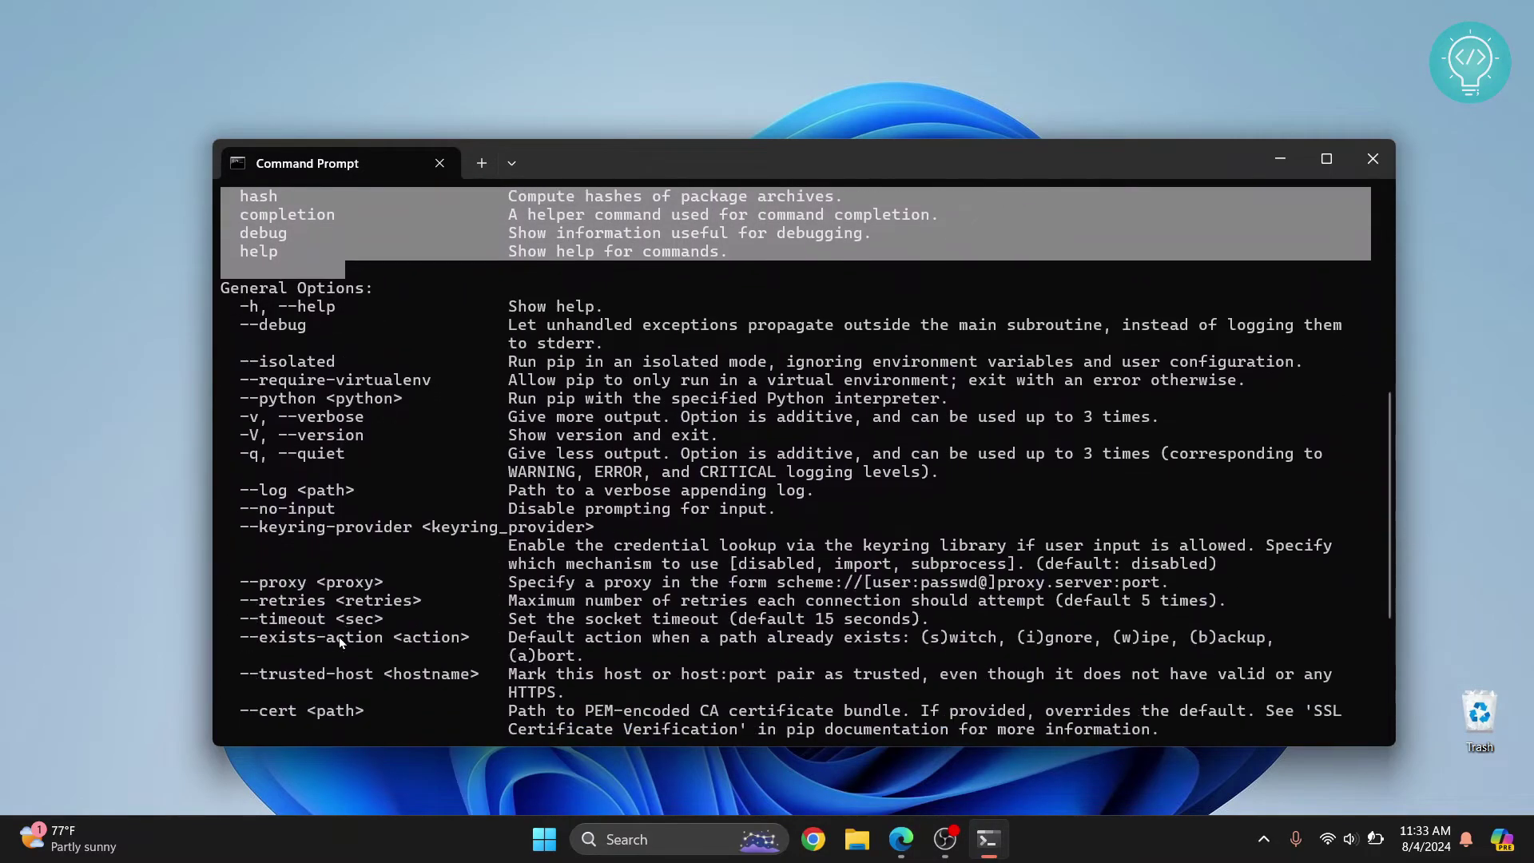
scroll(338, 637, up, 8)
click(305, 449)
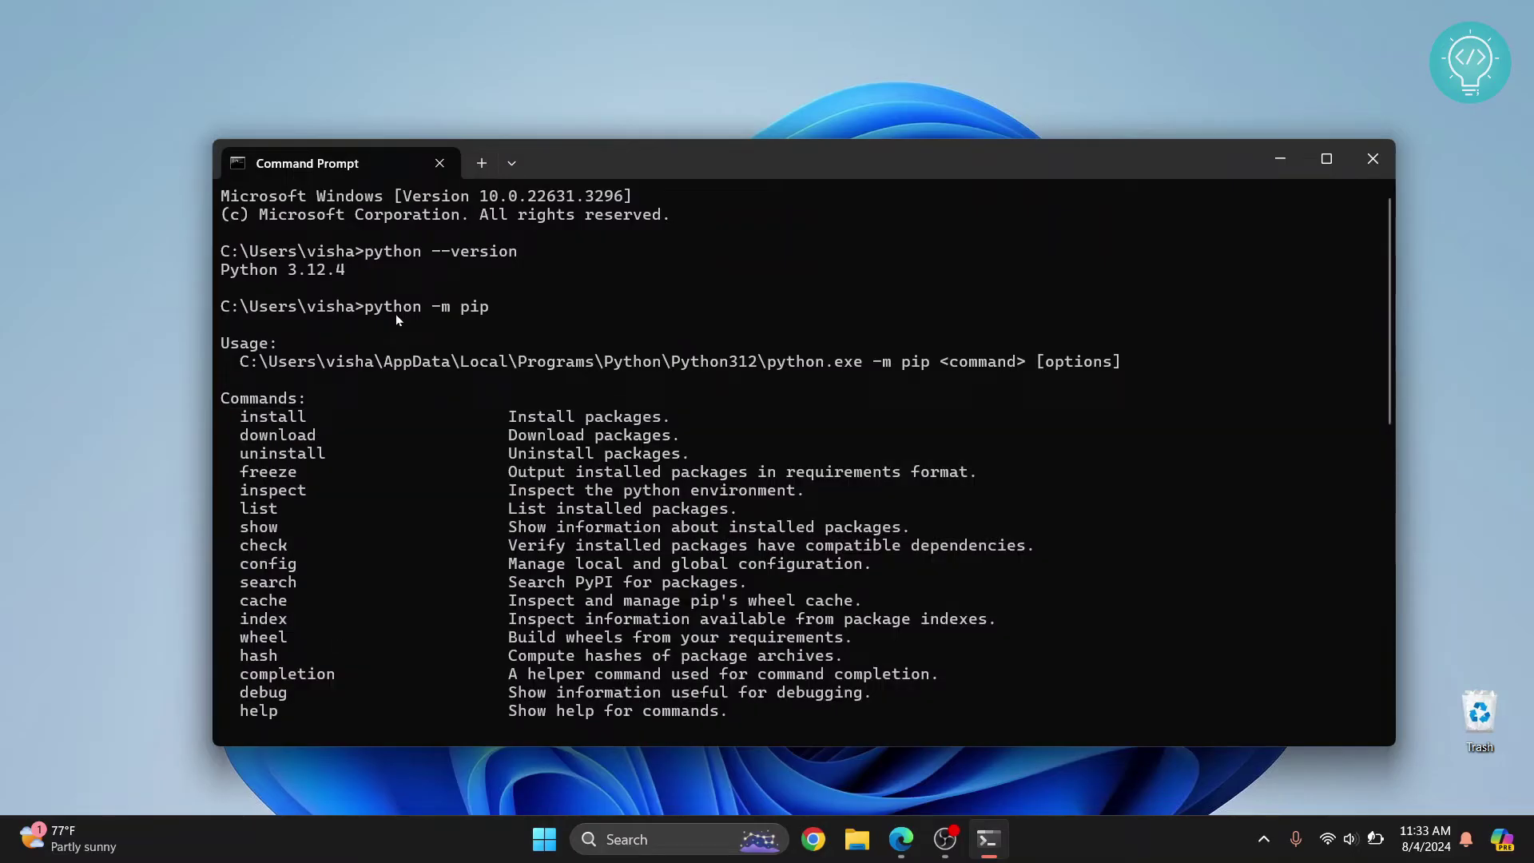
scroll(385, 394, down, 4)
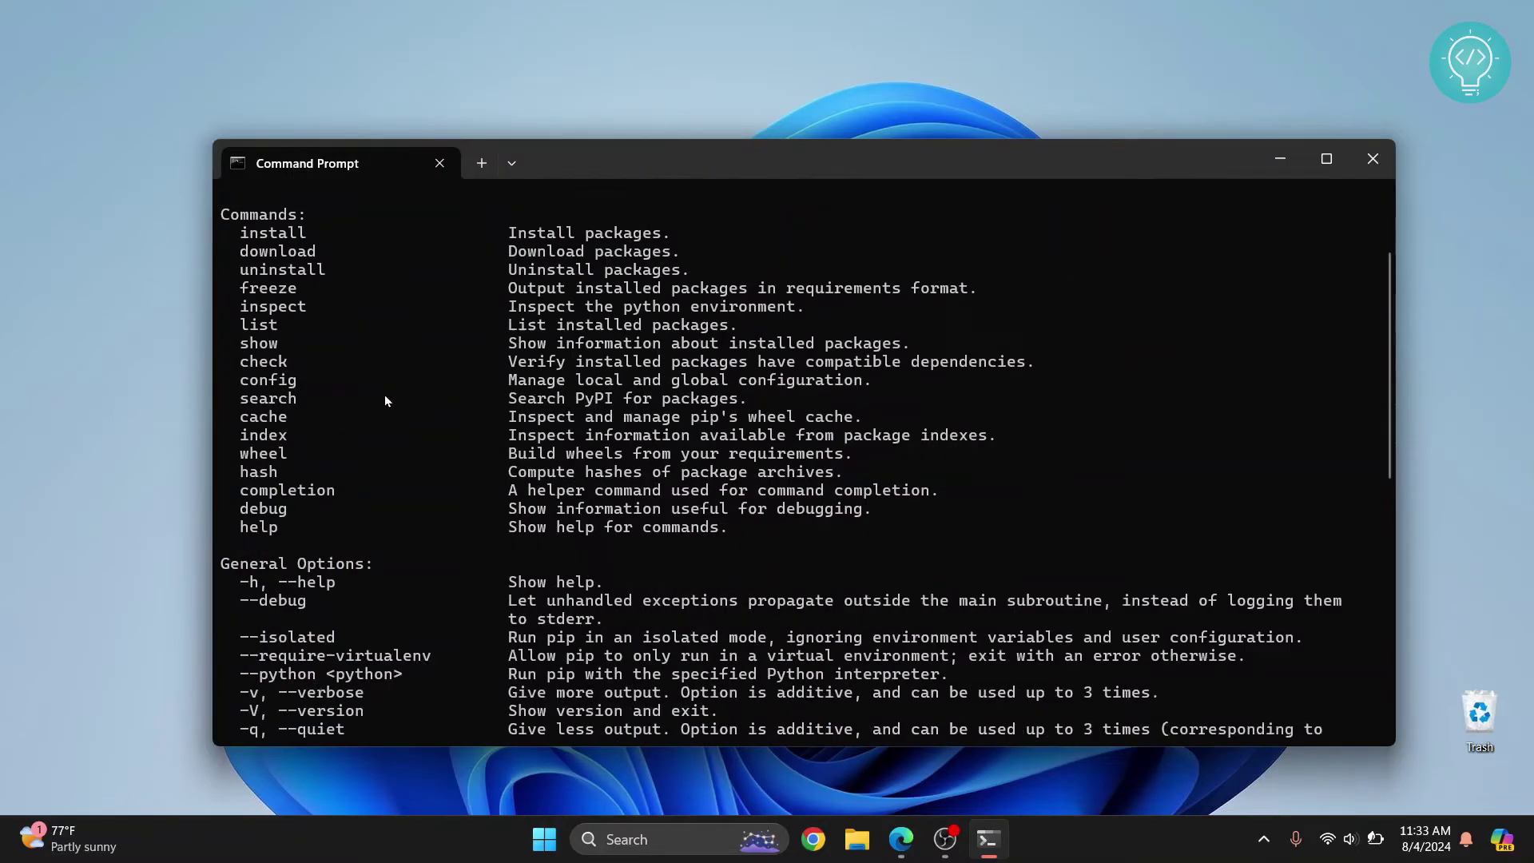
scroll(384, 395, down, 10)
text(python -m pip)
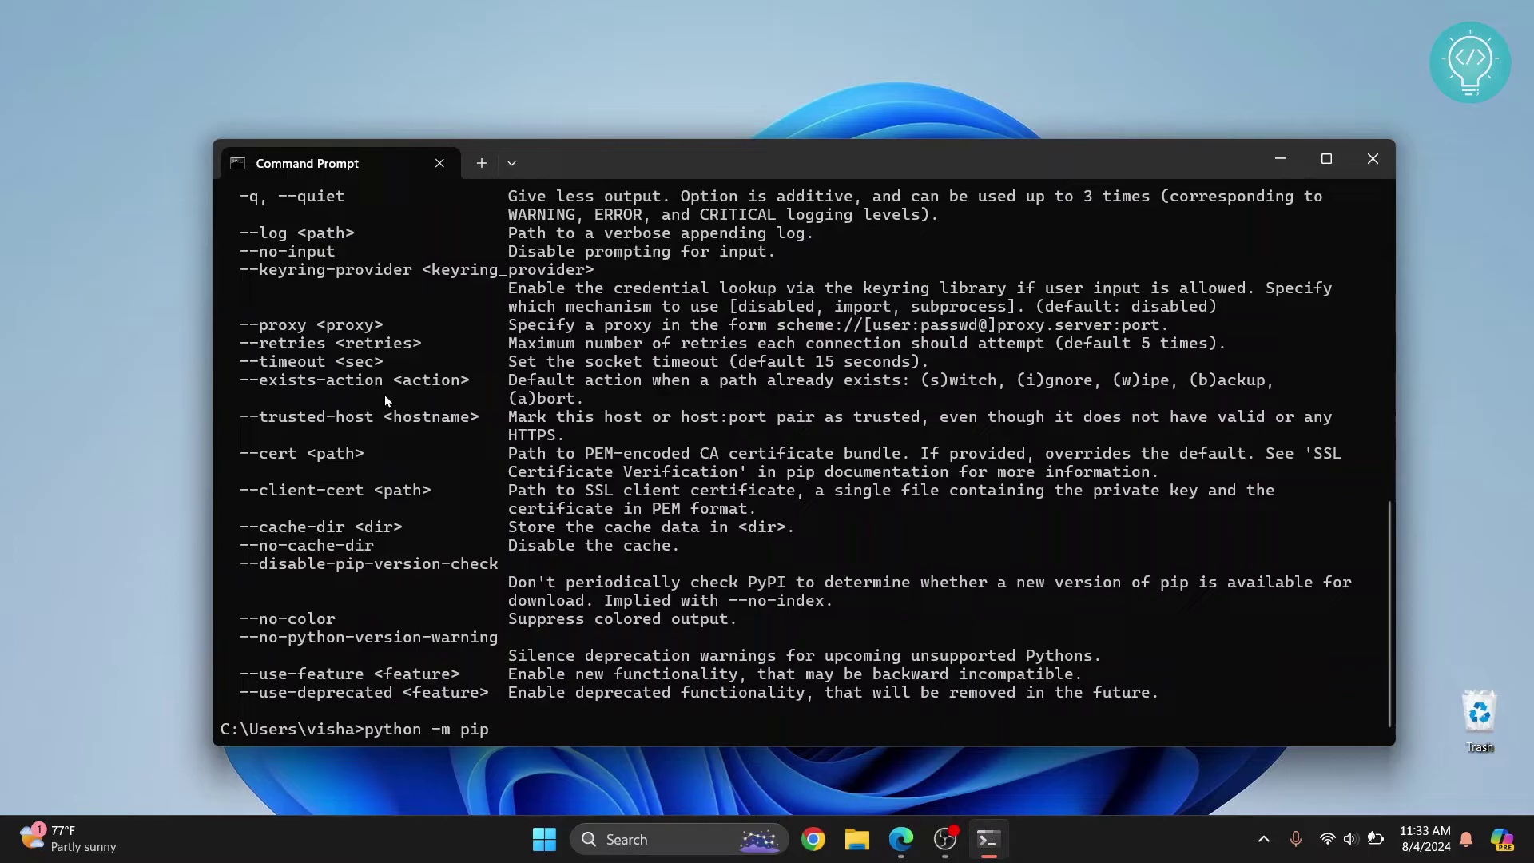
text(sdfkls)
Step: Run python -m pipsdfkls and highlight the 'No module named pipsdfkls' error
key(Return)
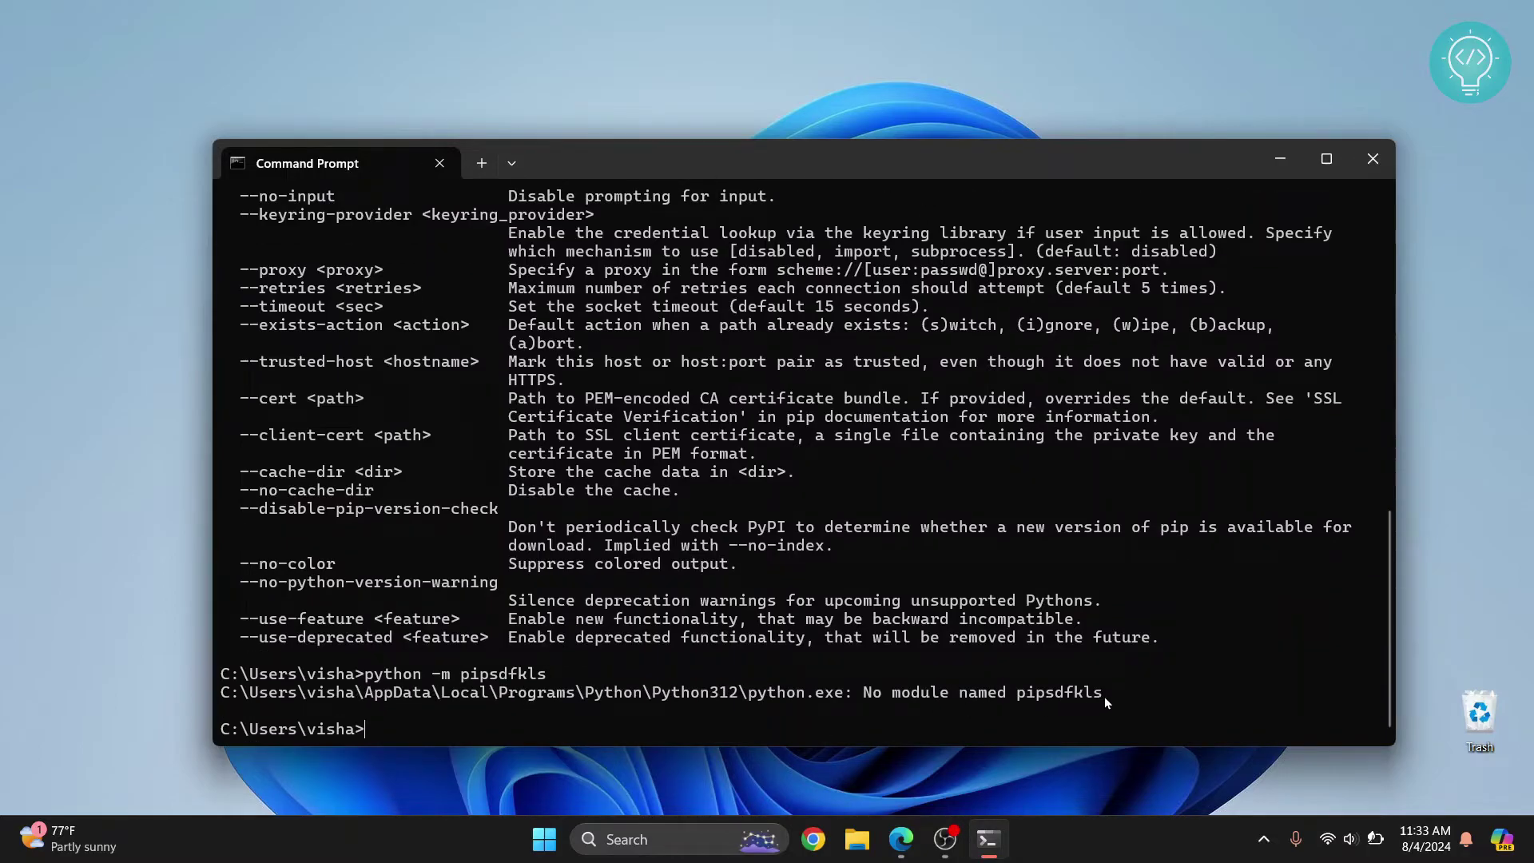
drag(1103, 697, 381, 709)
click(537, 706)
scroll(520, 422, up, 2)
scroll(520, 423, up, 7)
scroll(520, 423, down, 9)
text(pip install )
text(django)
Step: Run pip install django, which reports Django and its dependencies already satisfied
key(Return)
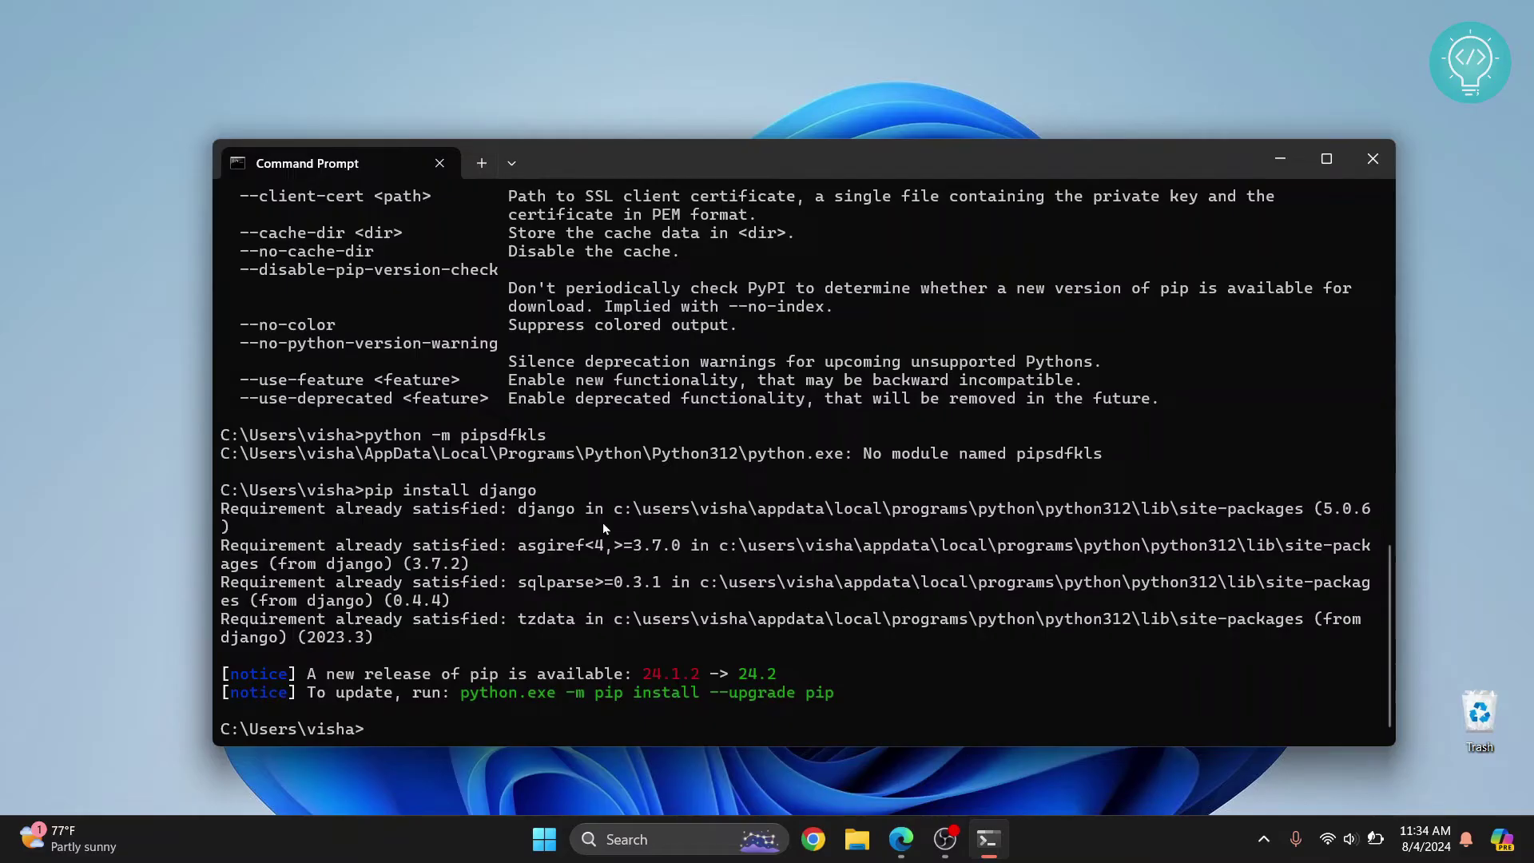
drag(610, 153, 904, 115)
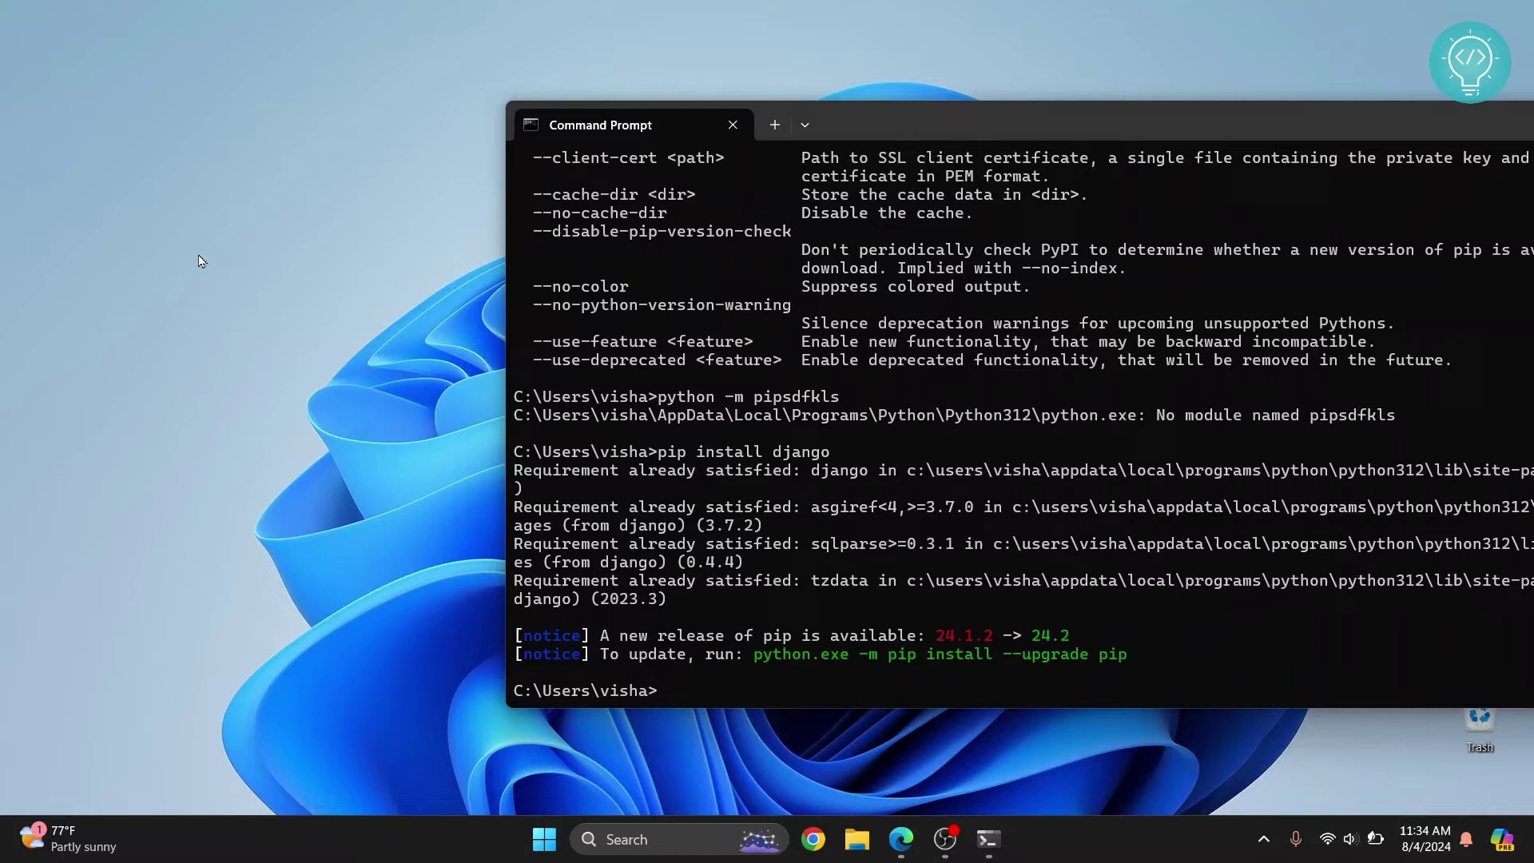
Step: Close the console, create desktop folder MyNewDjangoProj and open it in File Explorer
click(732, 124)
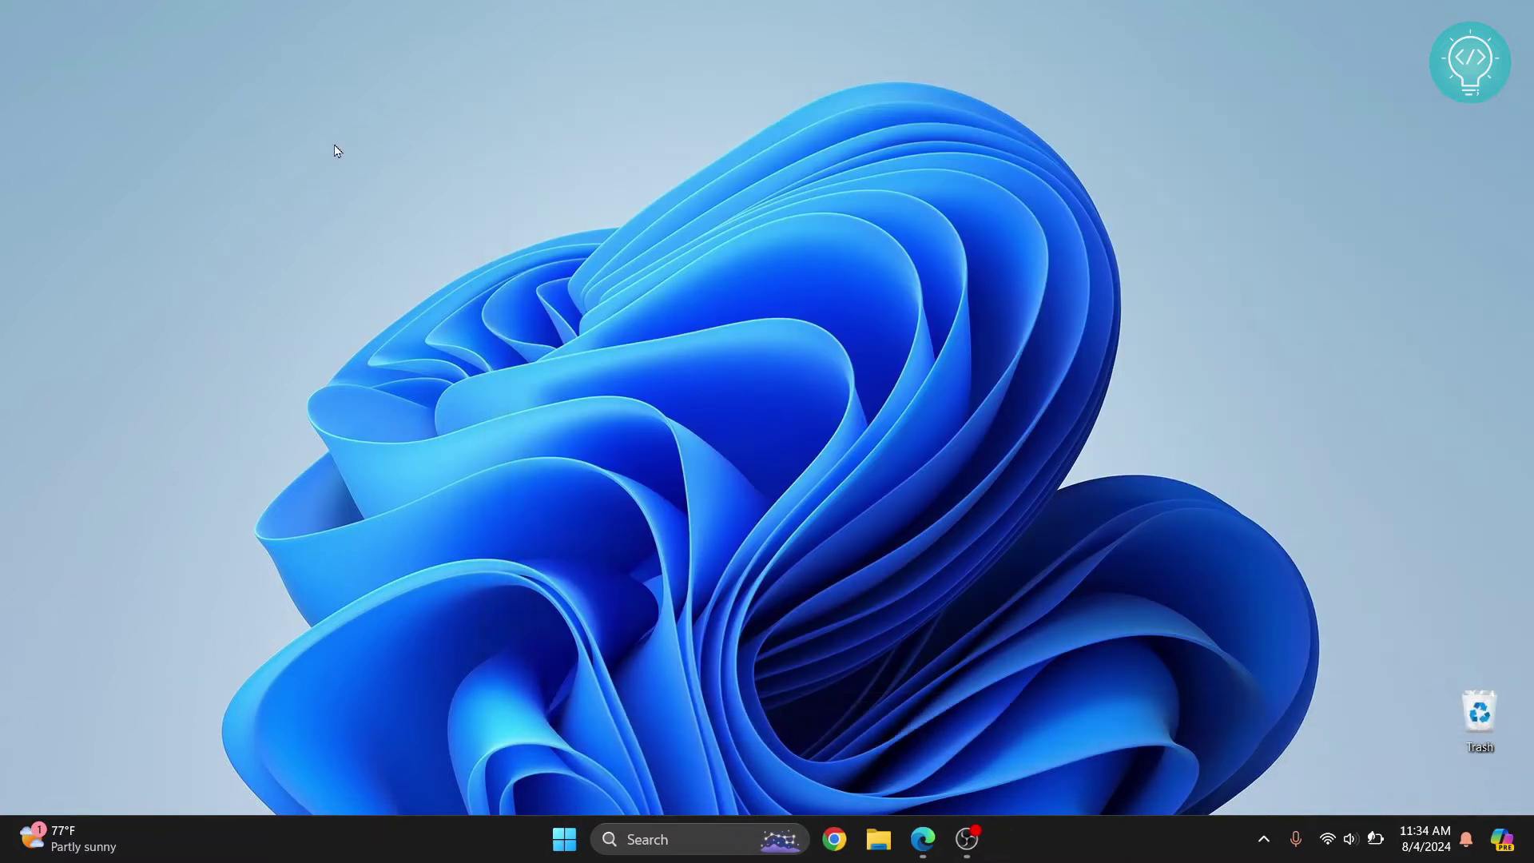
right_click(336, 147)
mouse_move(409, 270)
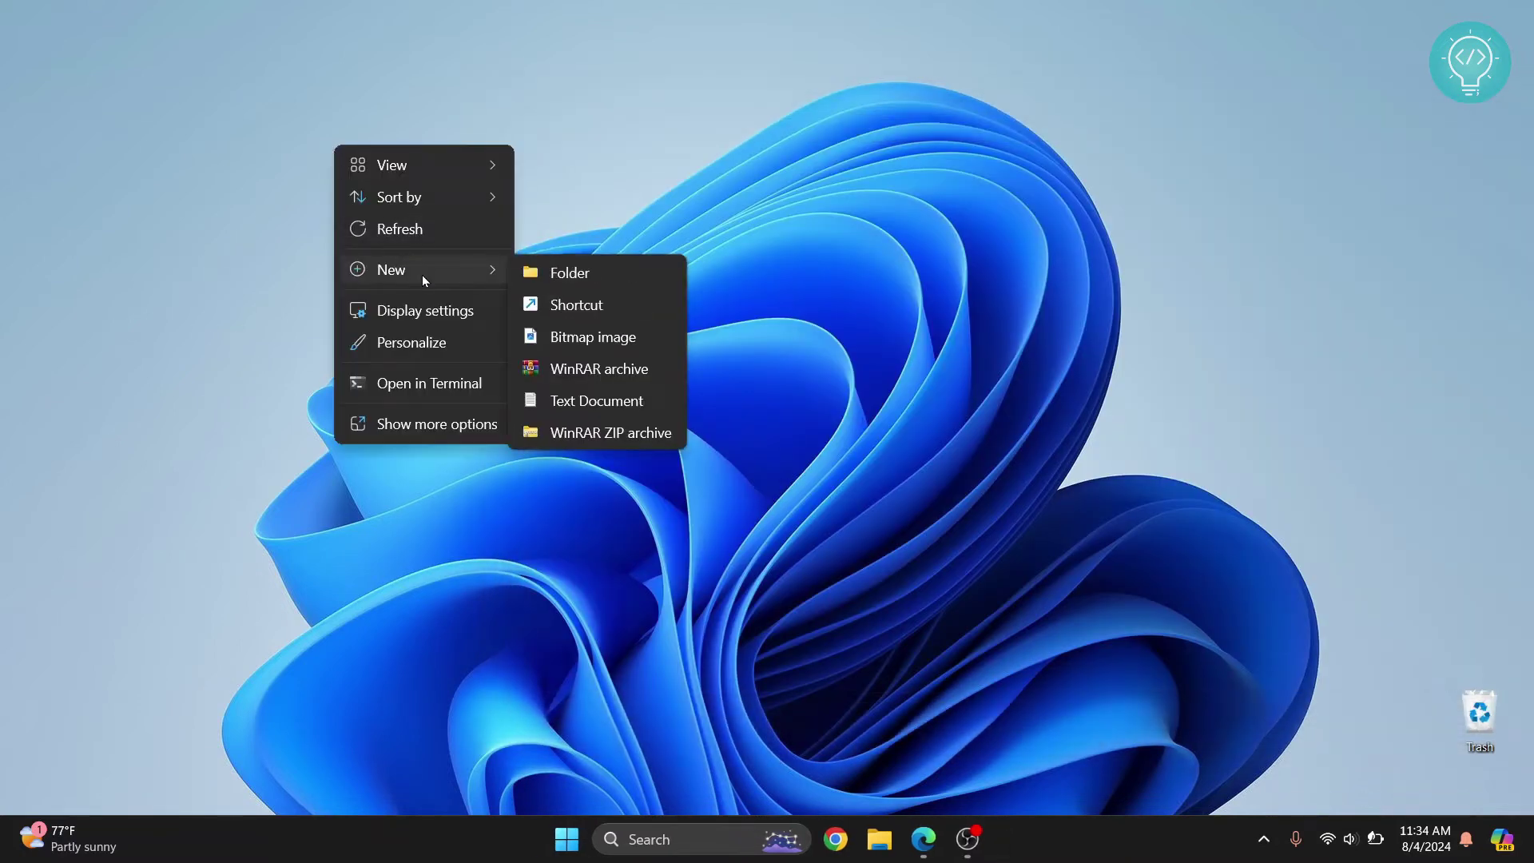
click(568, 273)
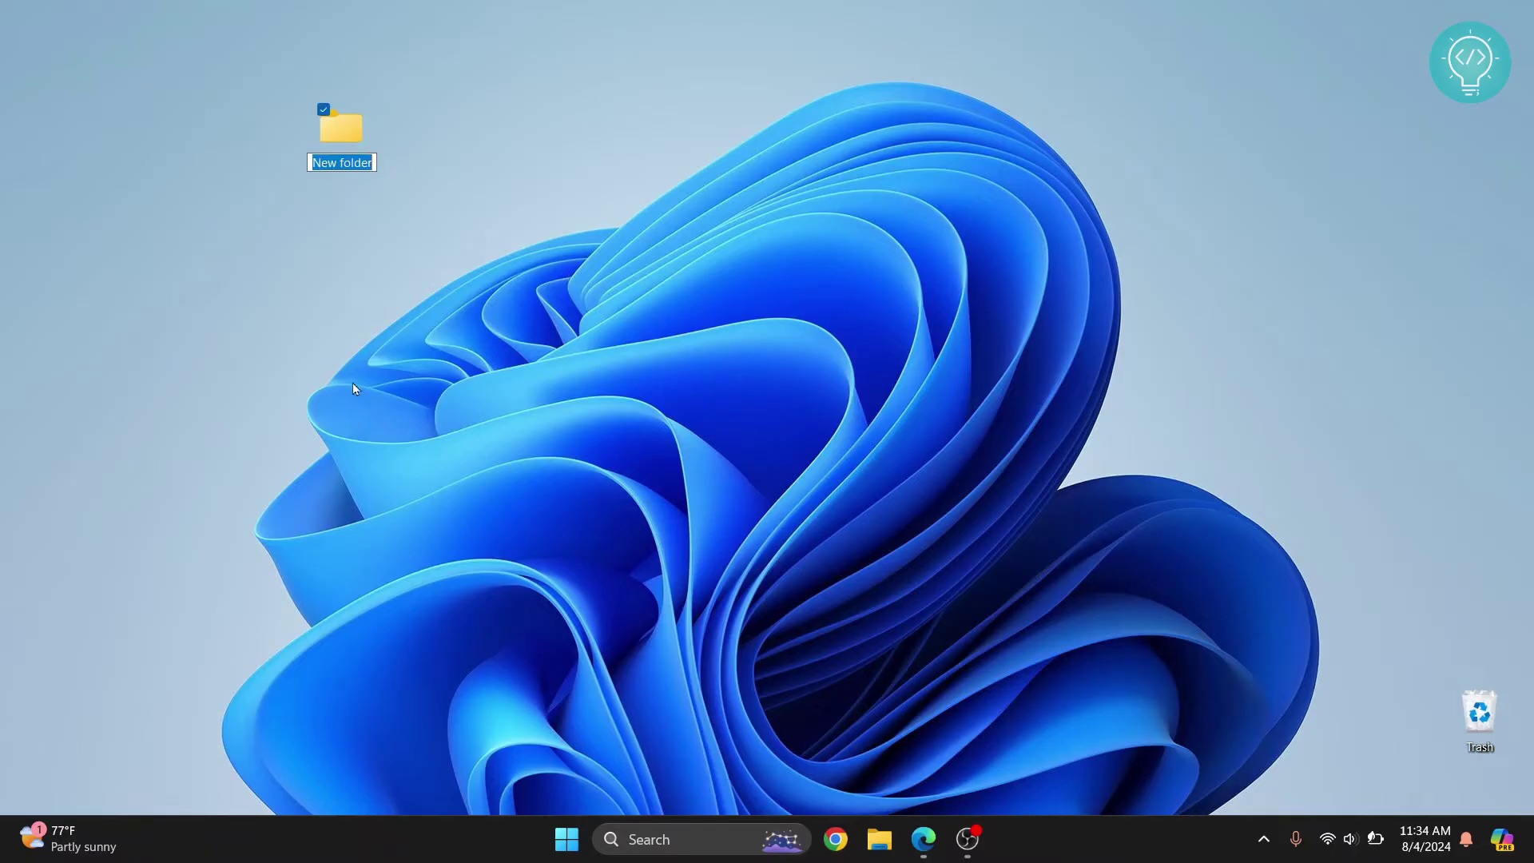
text(MyNewD)
text(jangoProj)
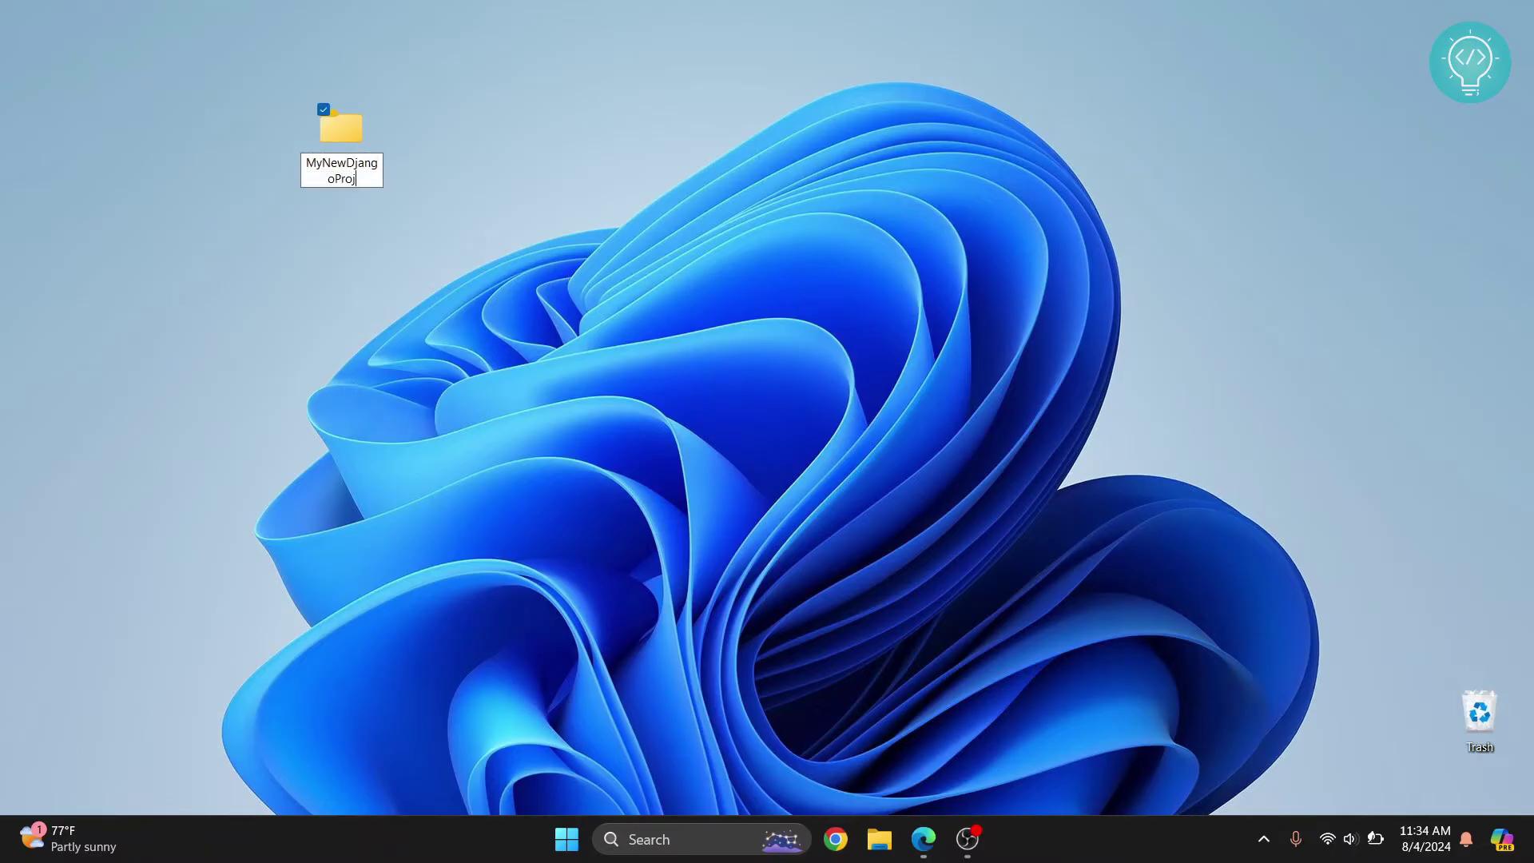
key(Return)
double_click(338, 142)
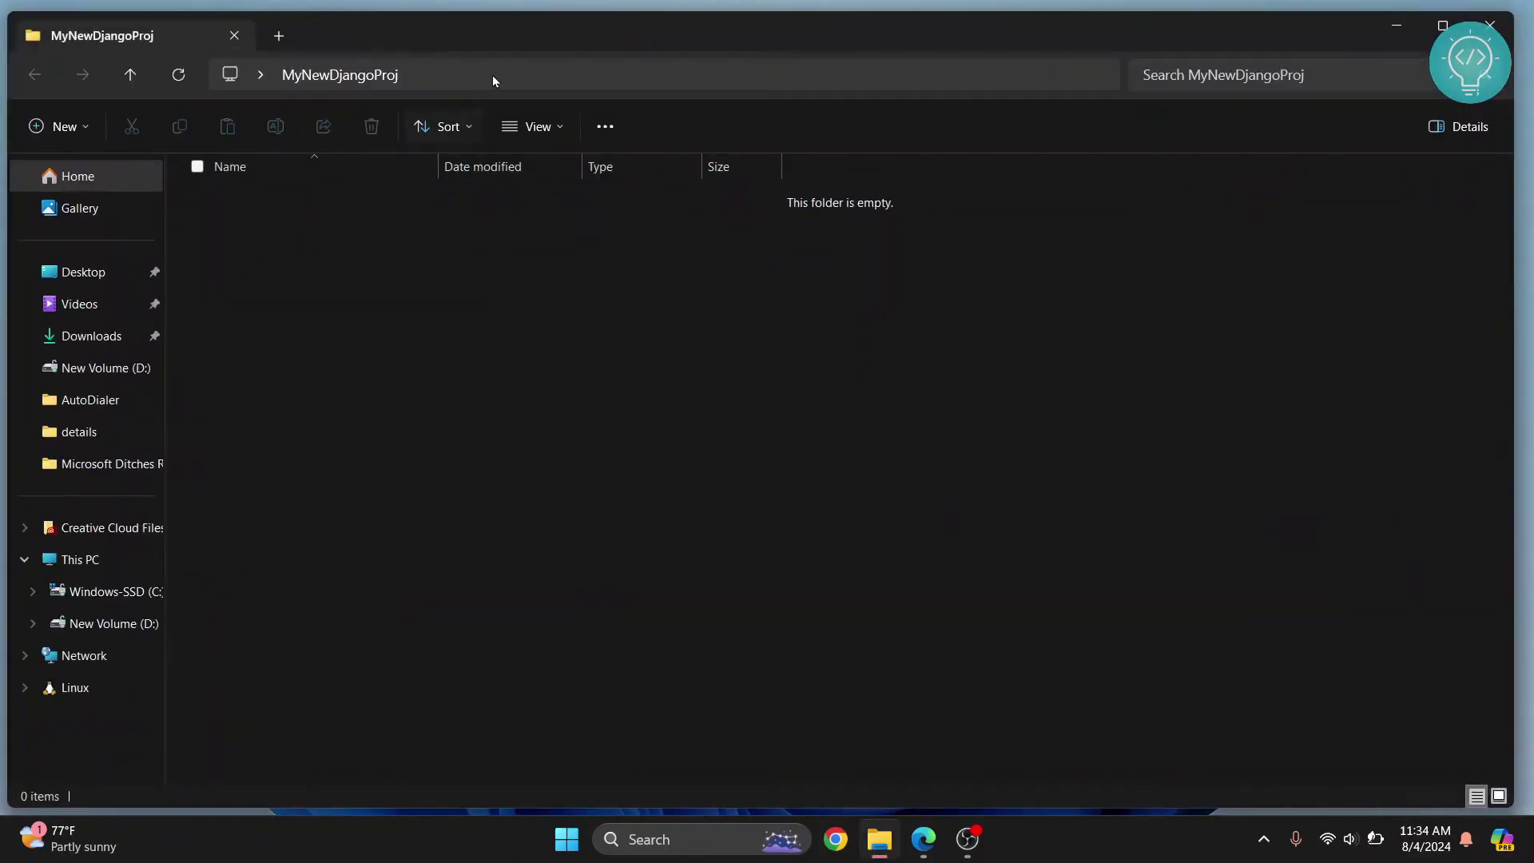
Step: Maximize File Explorer and launch cmd from its address bar inside MyNewDjangoProj
double_click(556, 31)
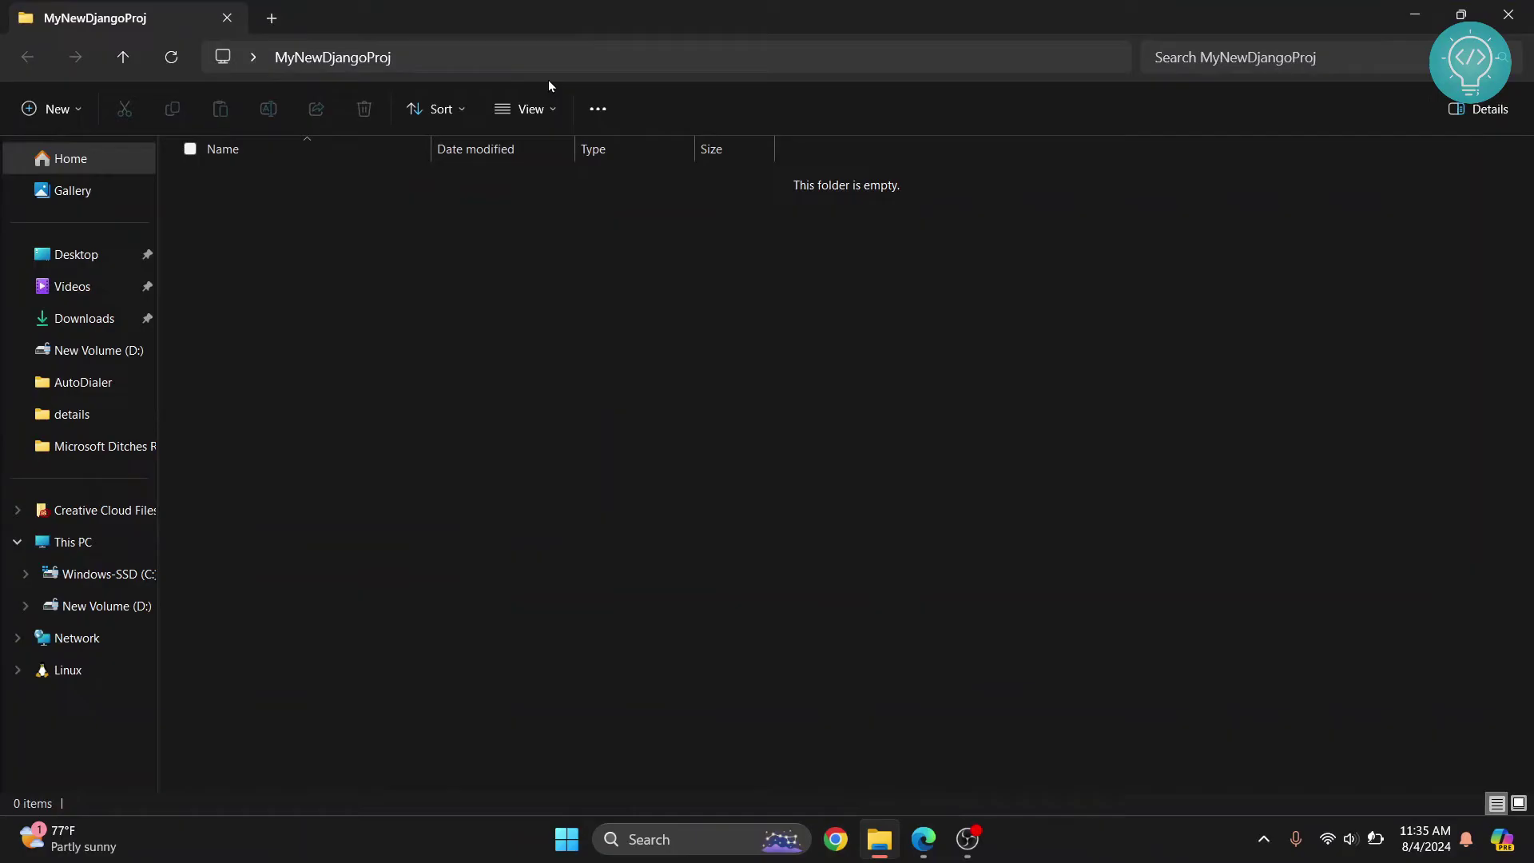
click(605, 57)
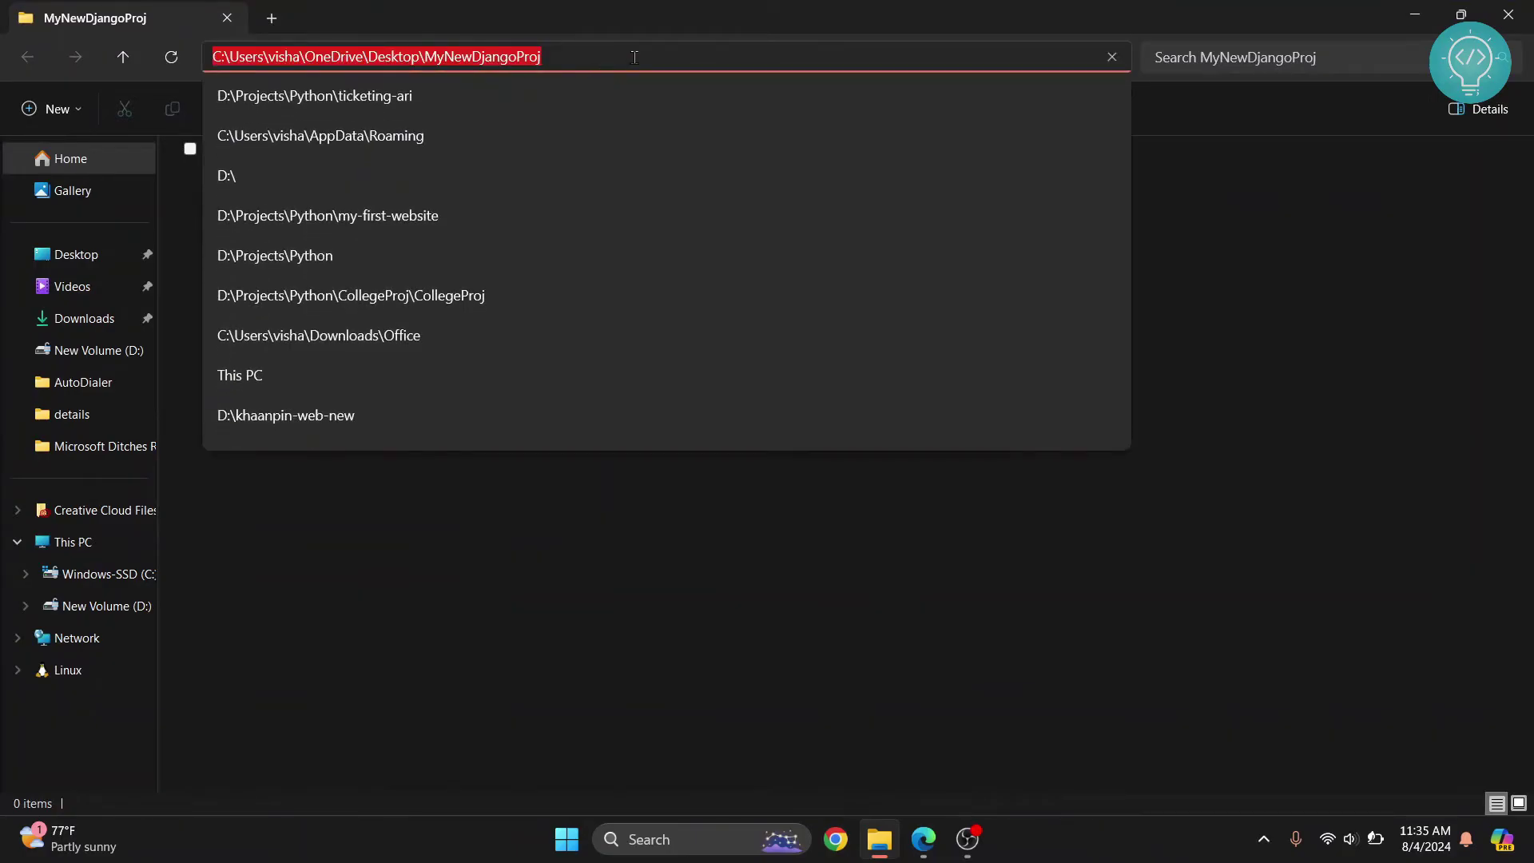
text(cmd)
key(Return)
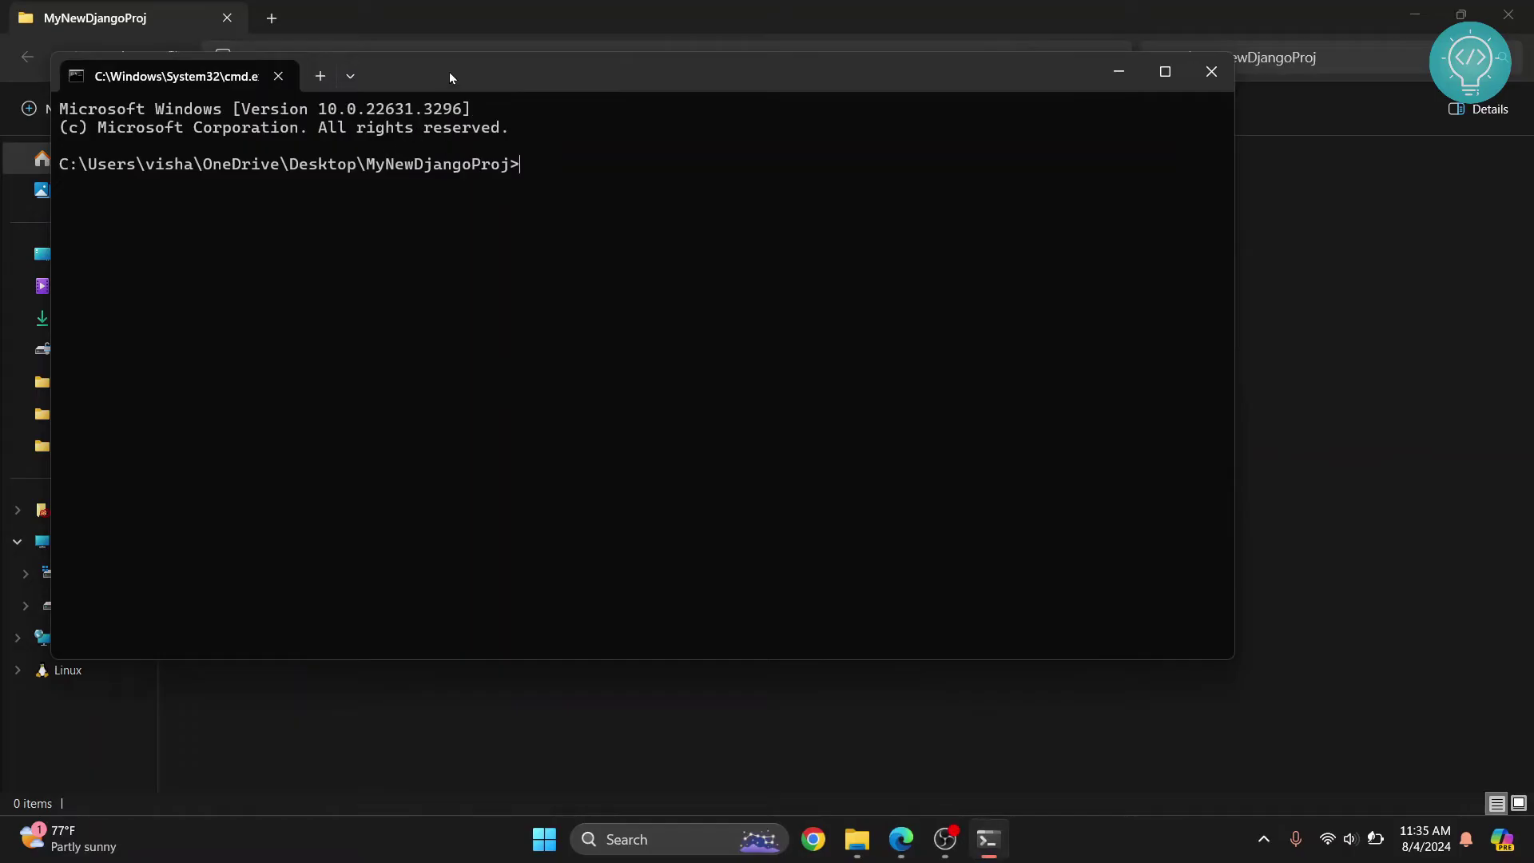
Step: Copy the MyNewDjangoProj prompt path while arranging the console window
drag(449, 78, 524, 109)
drag(445, 196, 576, 202)
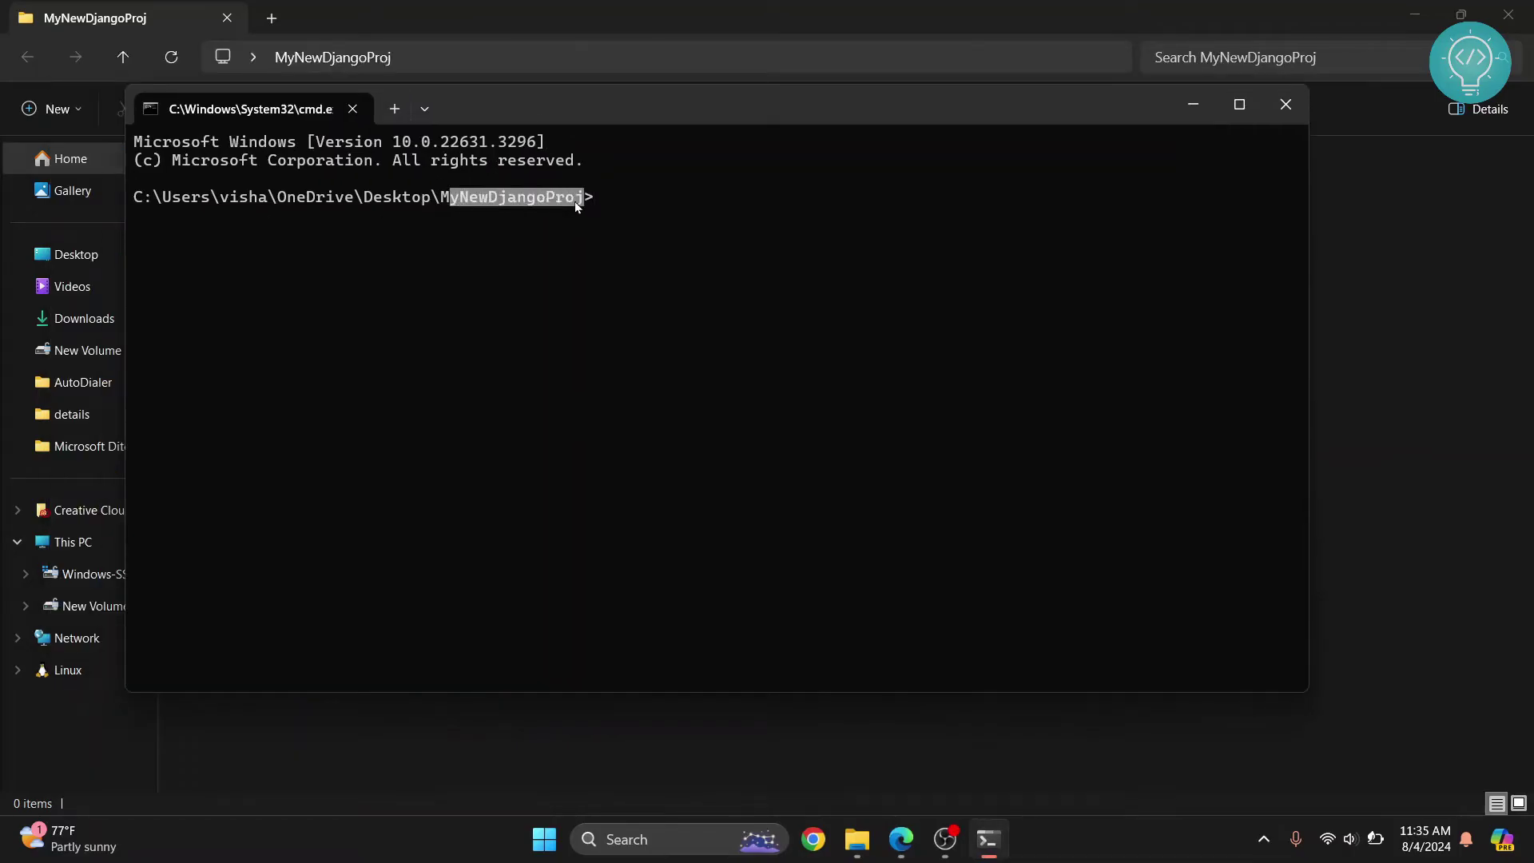
key(ctrl+c)
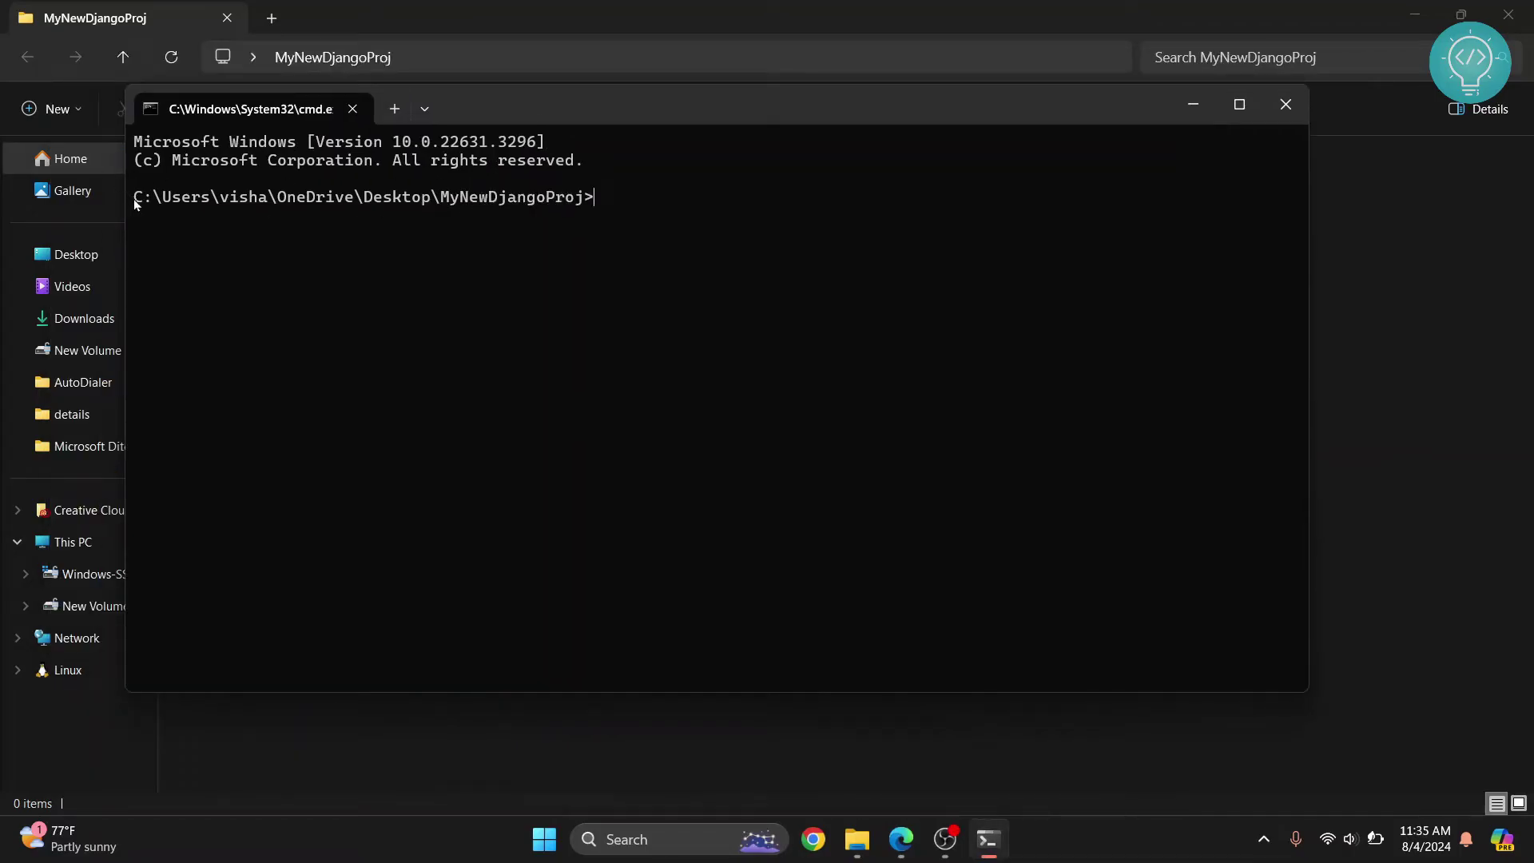
drag(136, 204, 585, 206)
key(ctrl+c)
text(django)
text(-admin start)
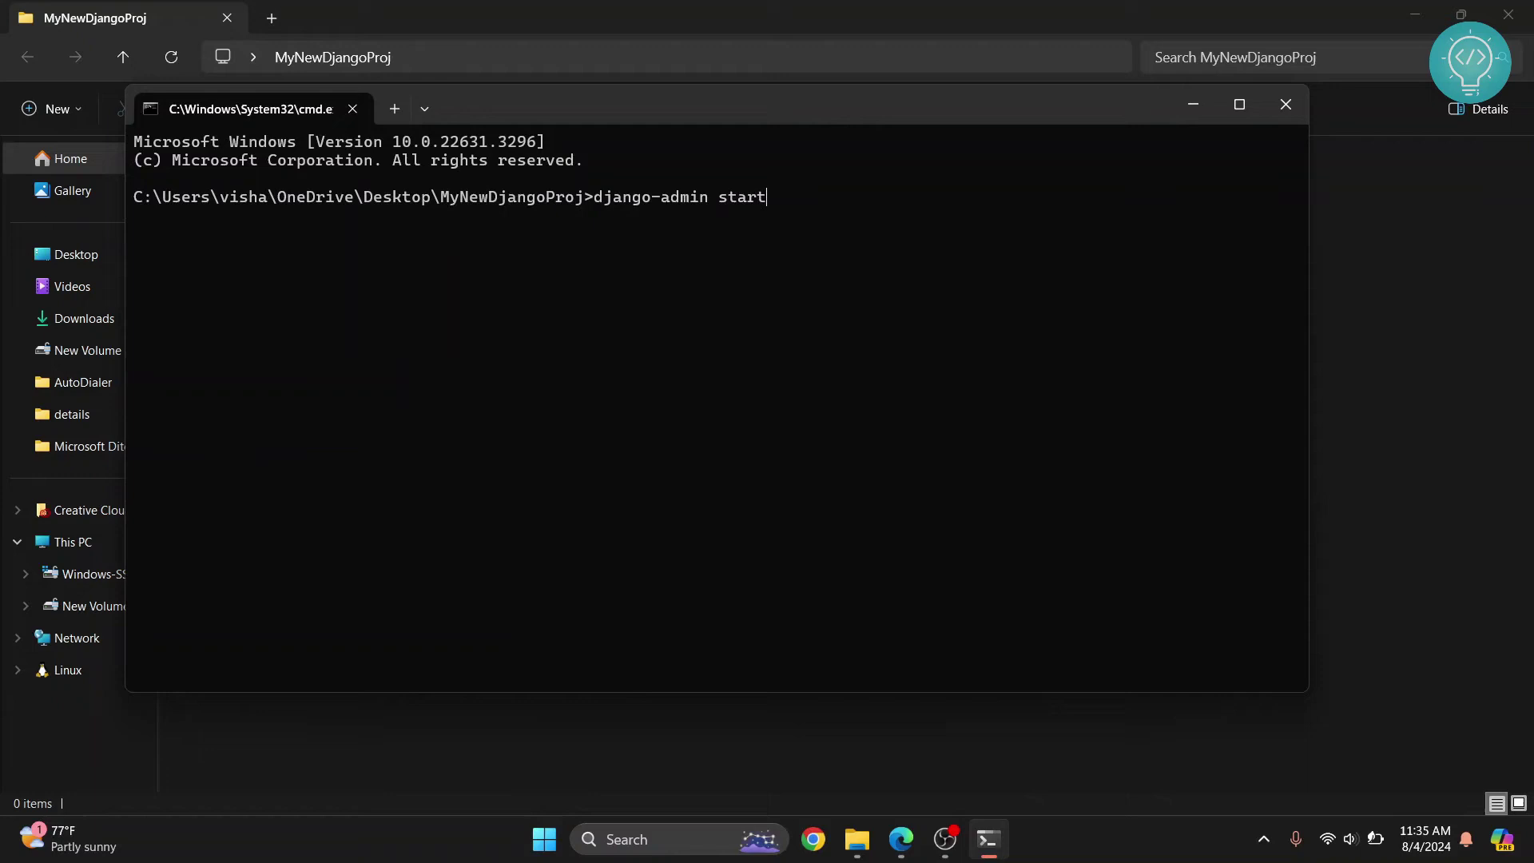
text(project)
text( myDjangoA)
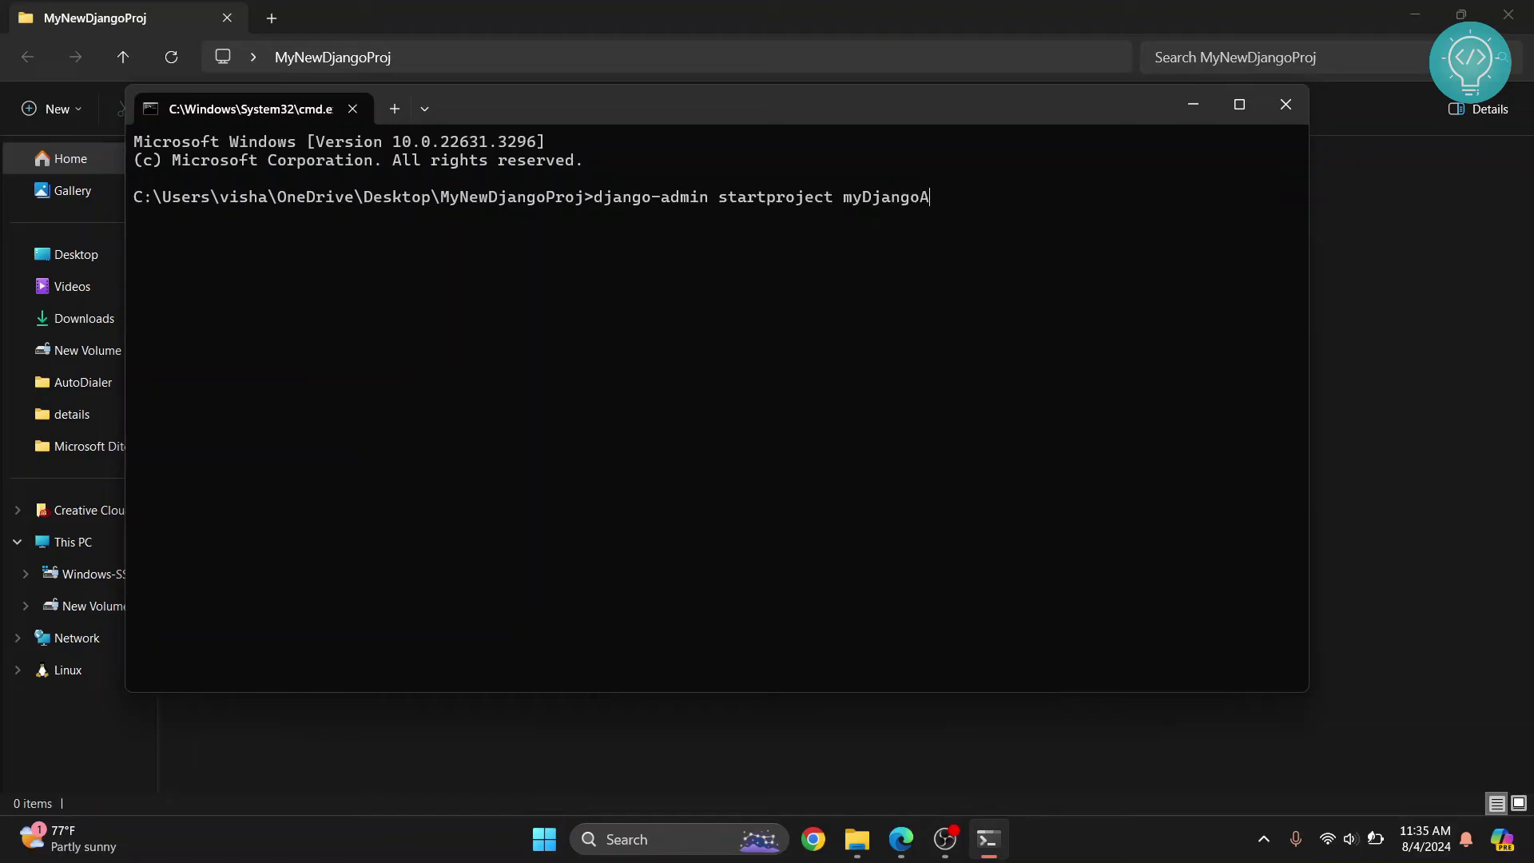
text(pp )
text(.)
drag(807, 104, 832, 215)
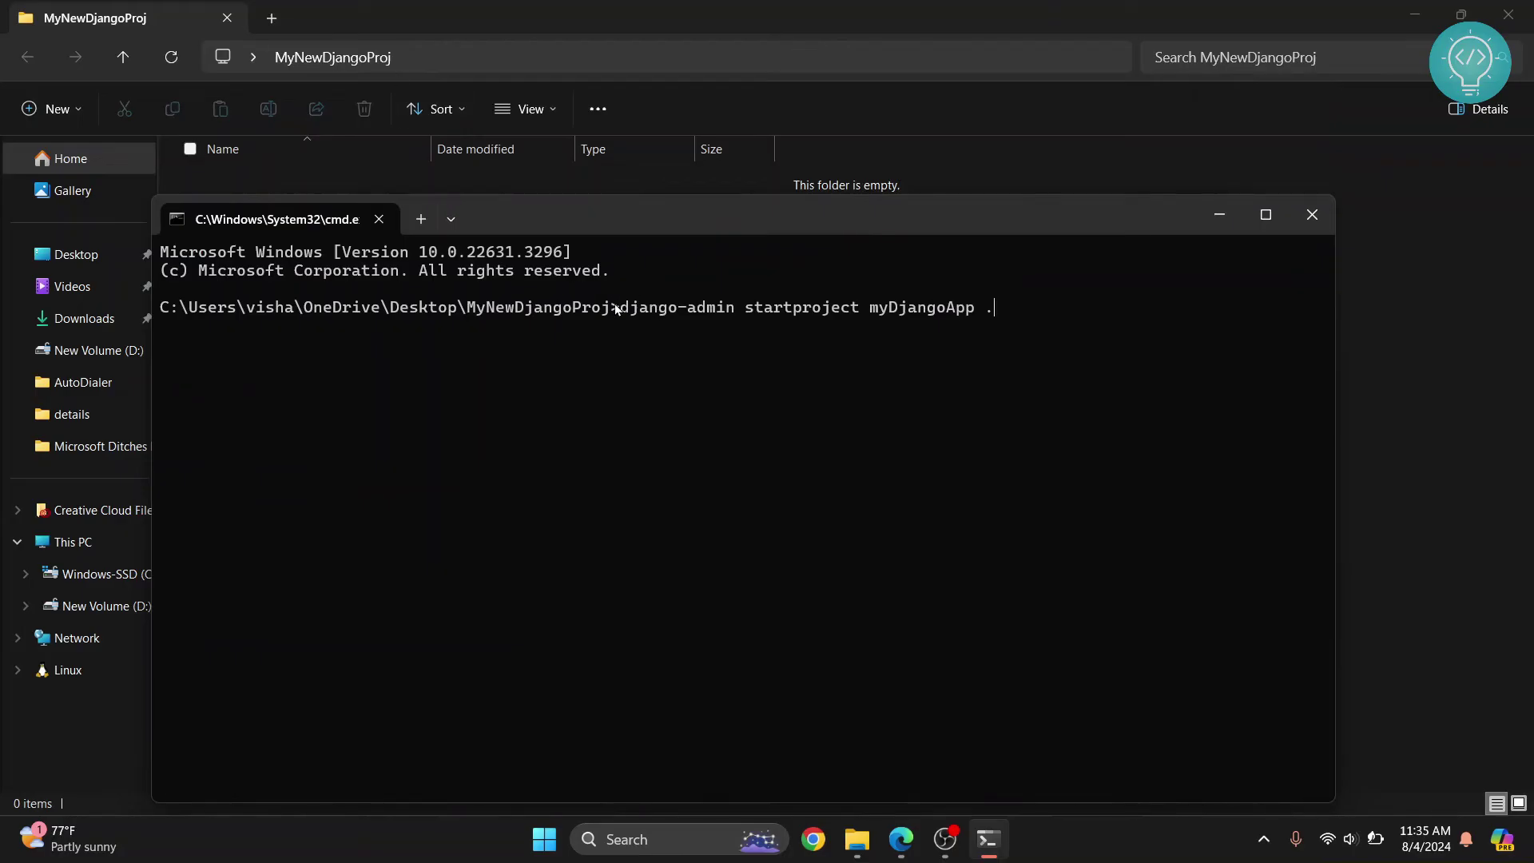
Step: Run django-admin startproject myDjangoApp . and check the new myDjangoApp folder and manage.py
drag(614, 309, 166, 317)
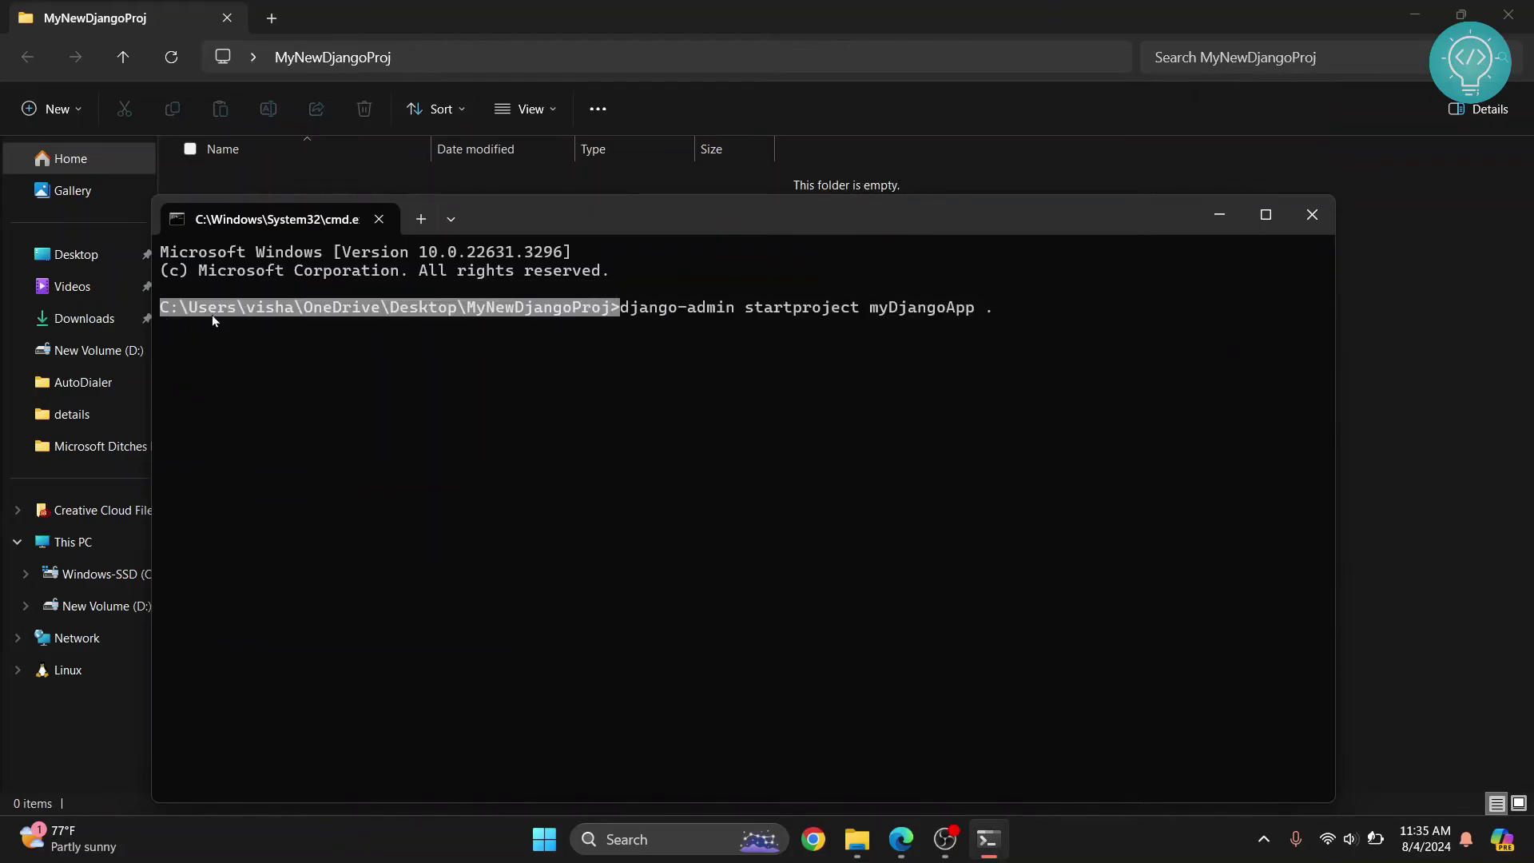
click(1020, 310)
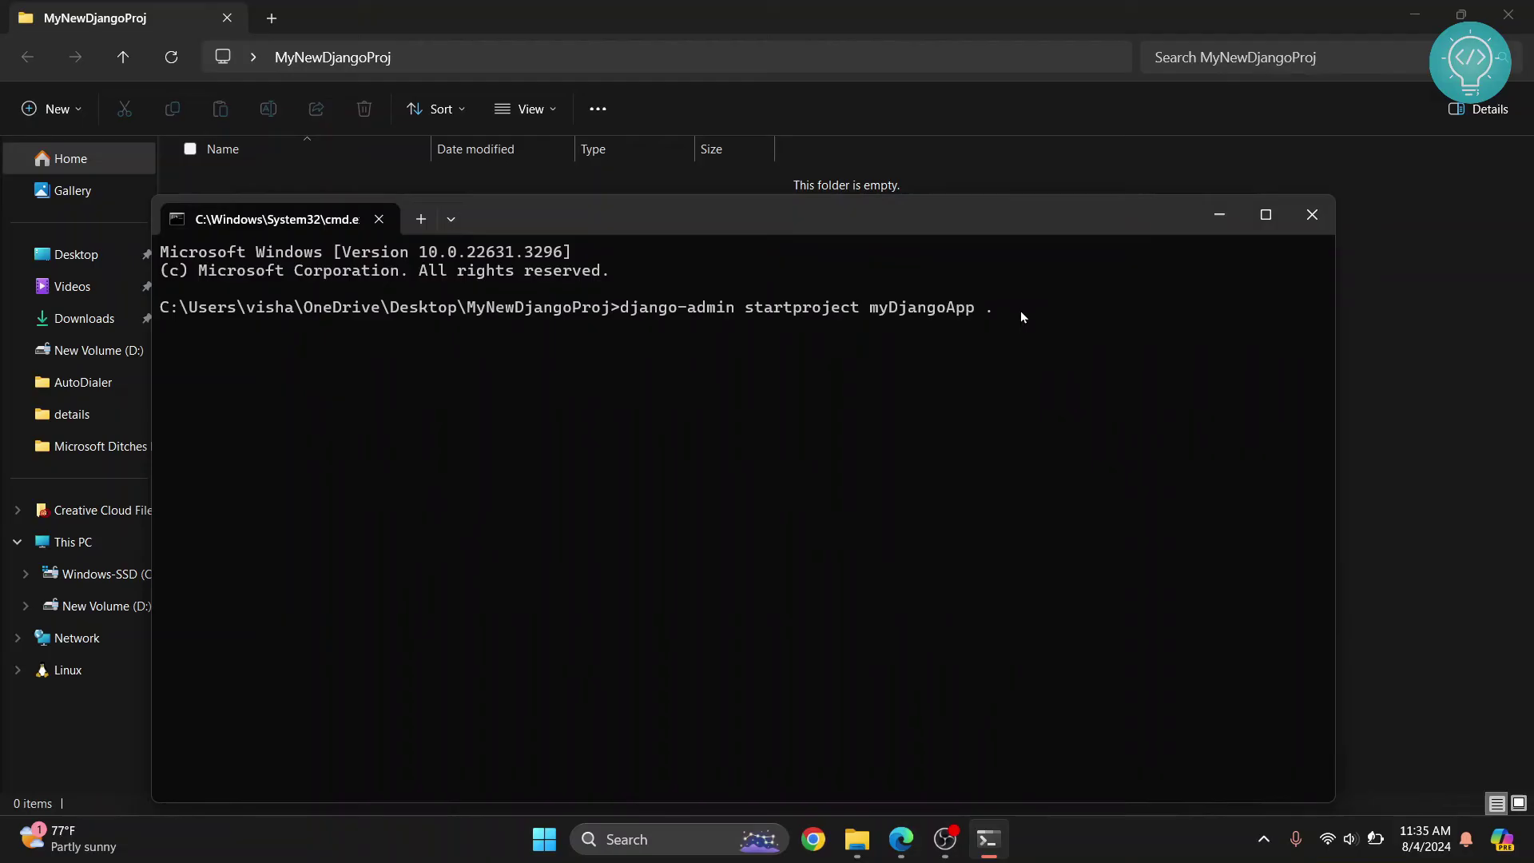
key(Return)
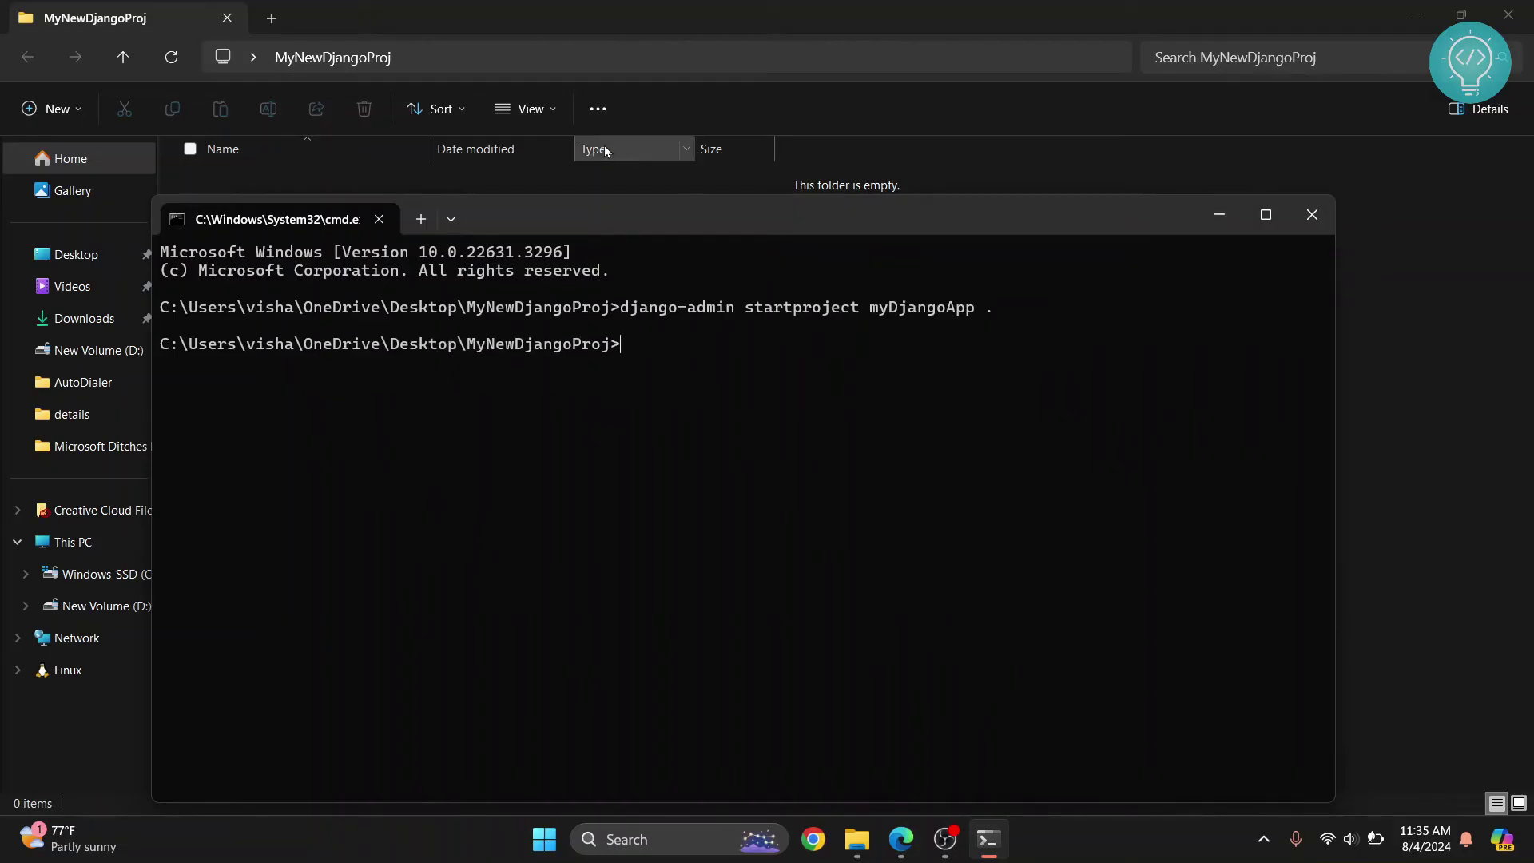
drag(613, 218, 824, 313)
click(169, 53)
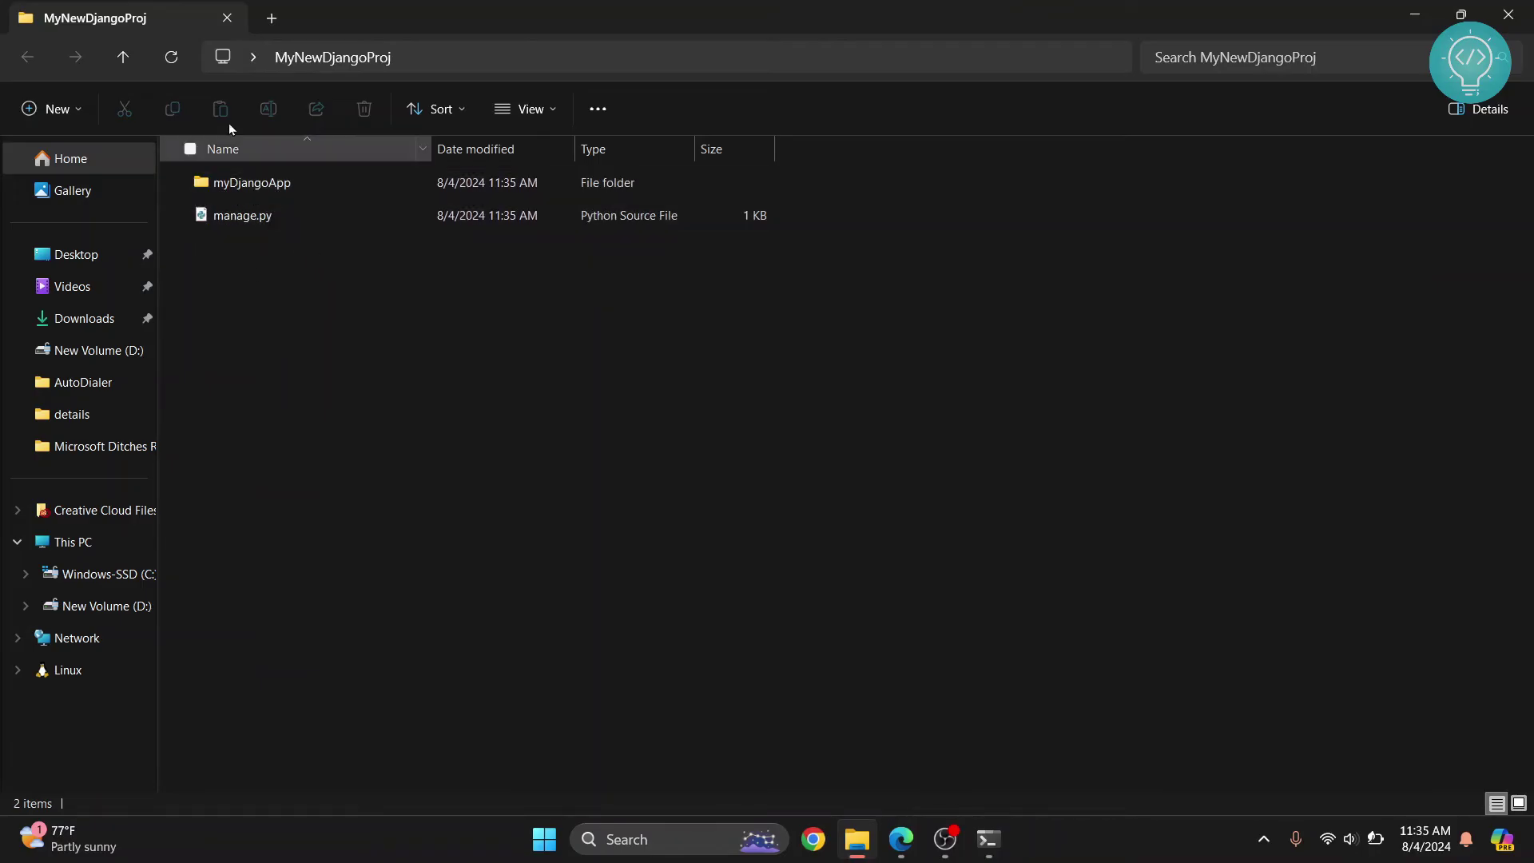
key(alt+Tab)
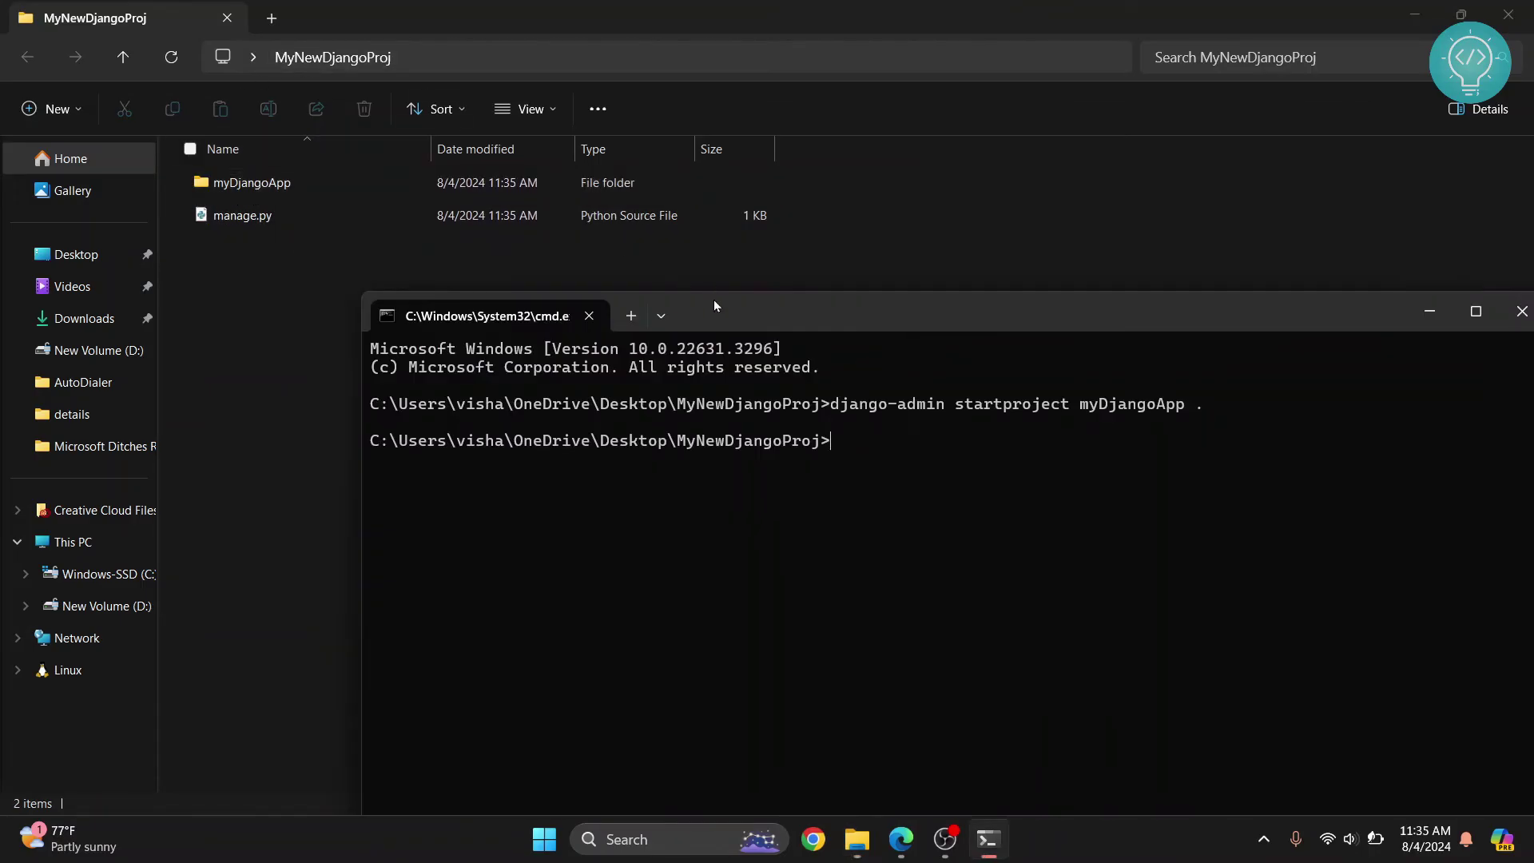
drag(718, 311, 541, 182)
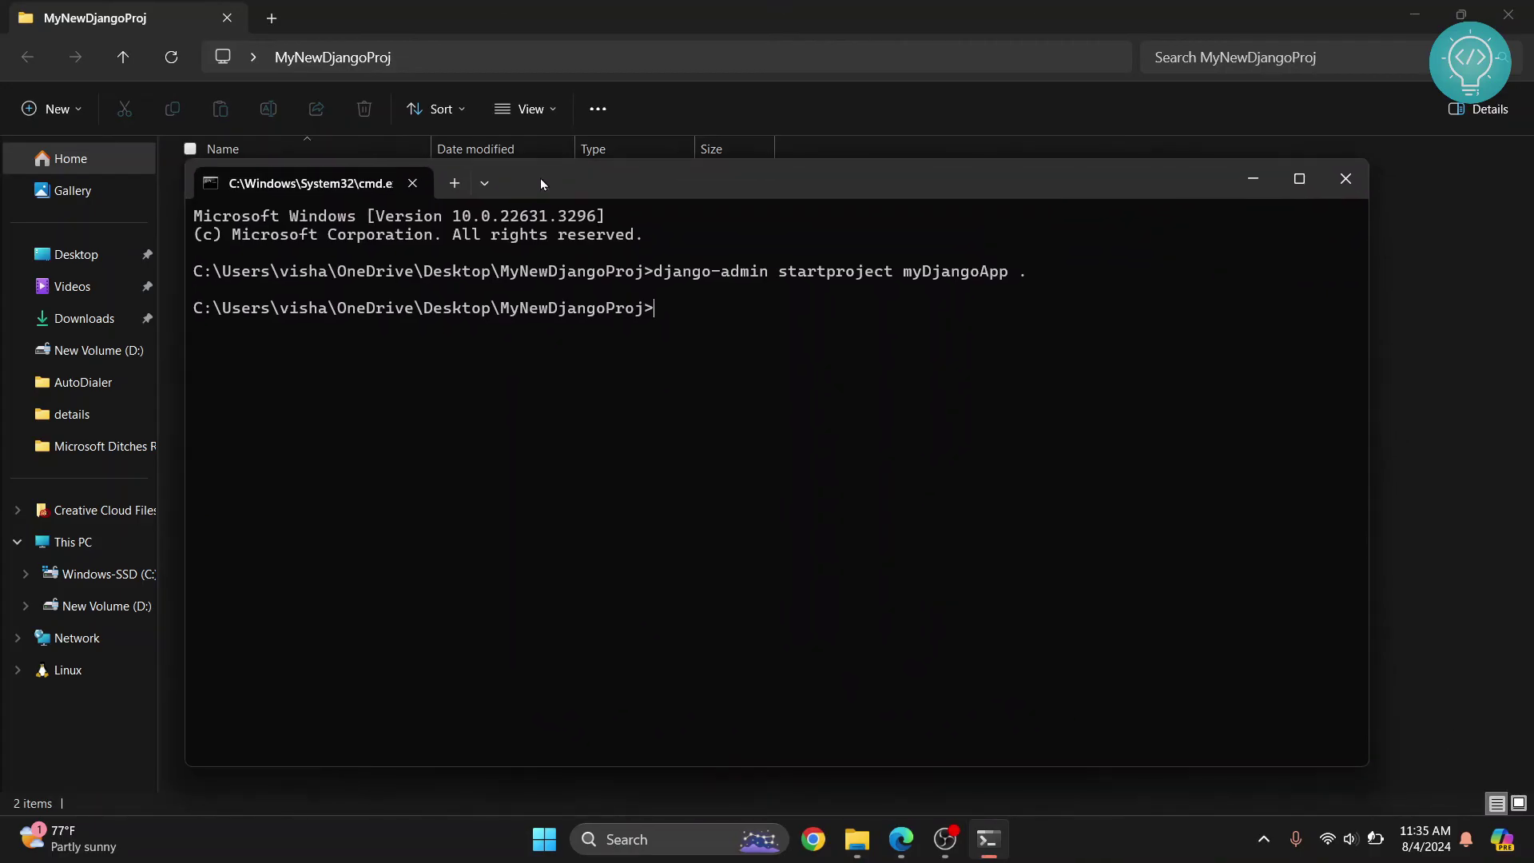
text(python mana)
text(ge.py)
mouse_move(722, 186)
mouse_down()
mouse_move(997, 302)
mouse_move(794, 284)
mouse_move(659, 309)
mouse_up()
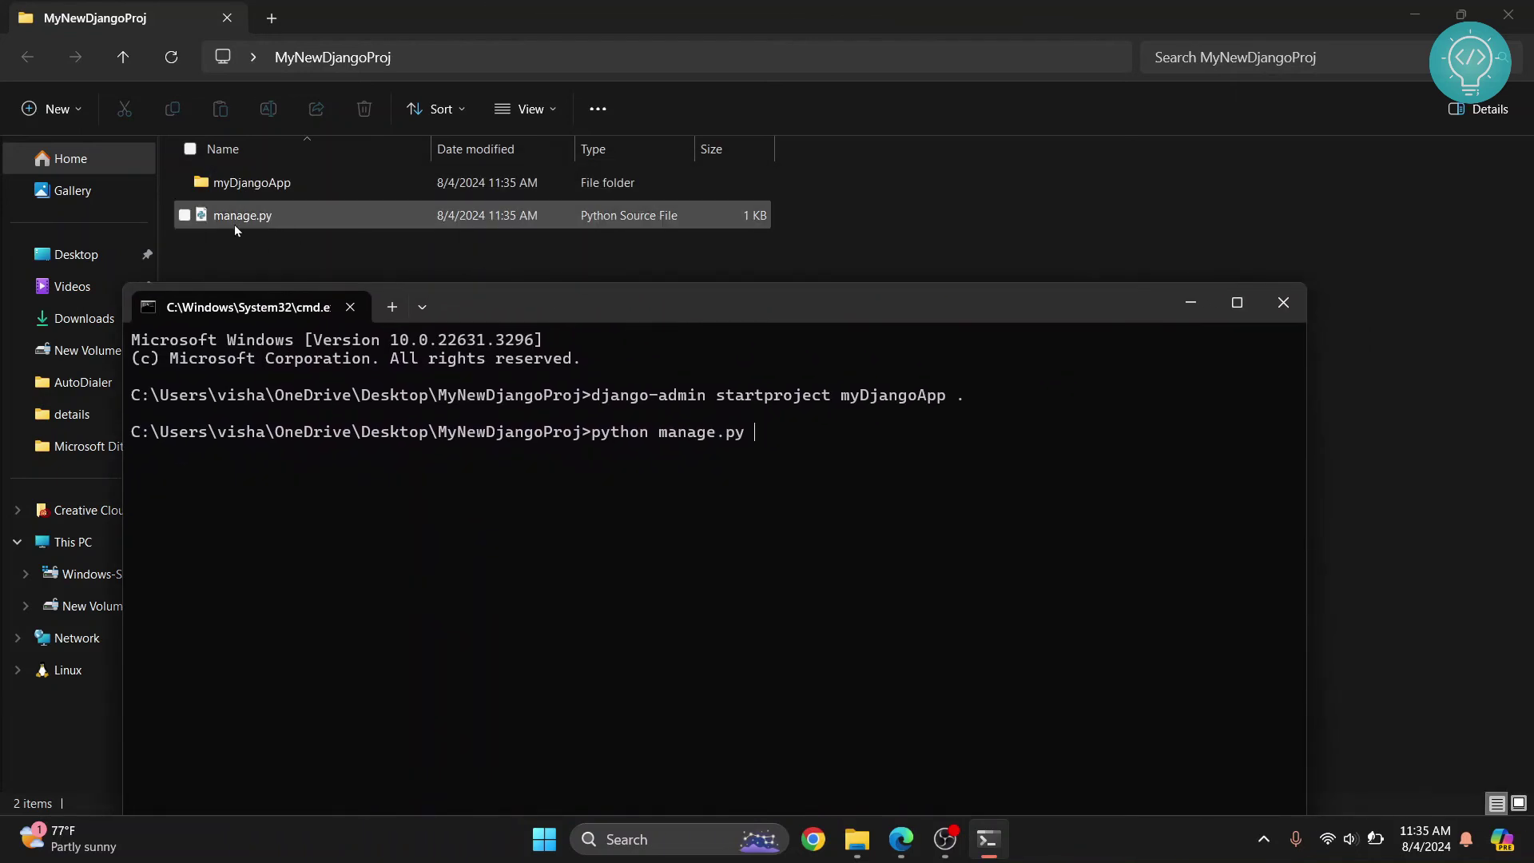
text(r)
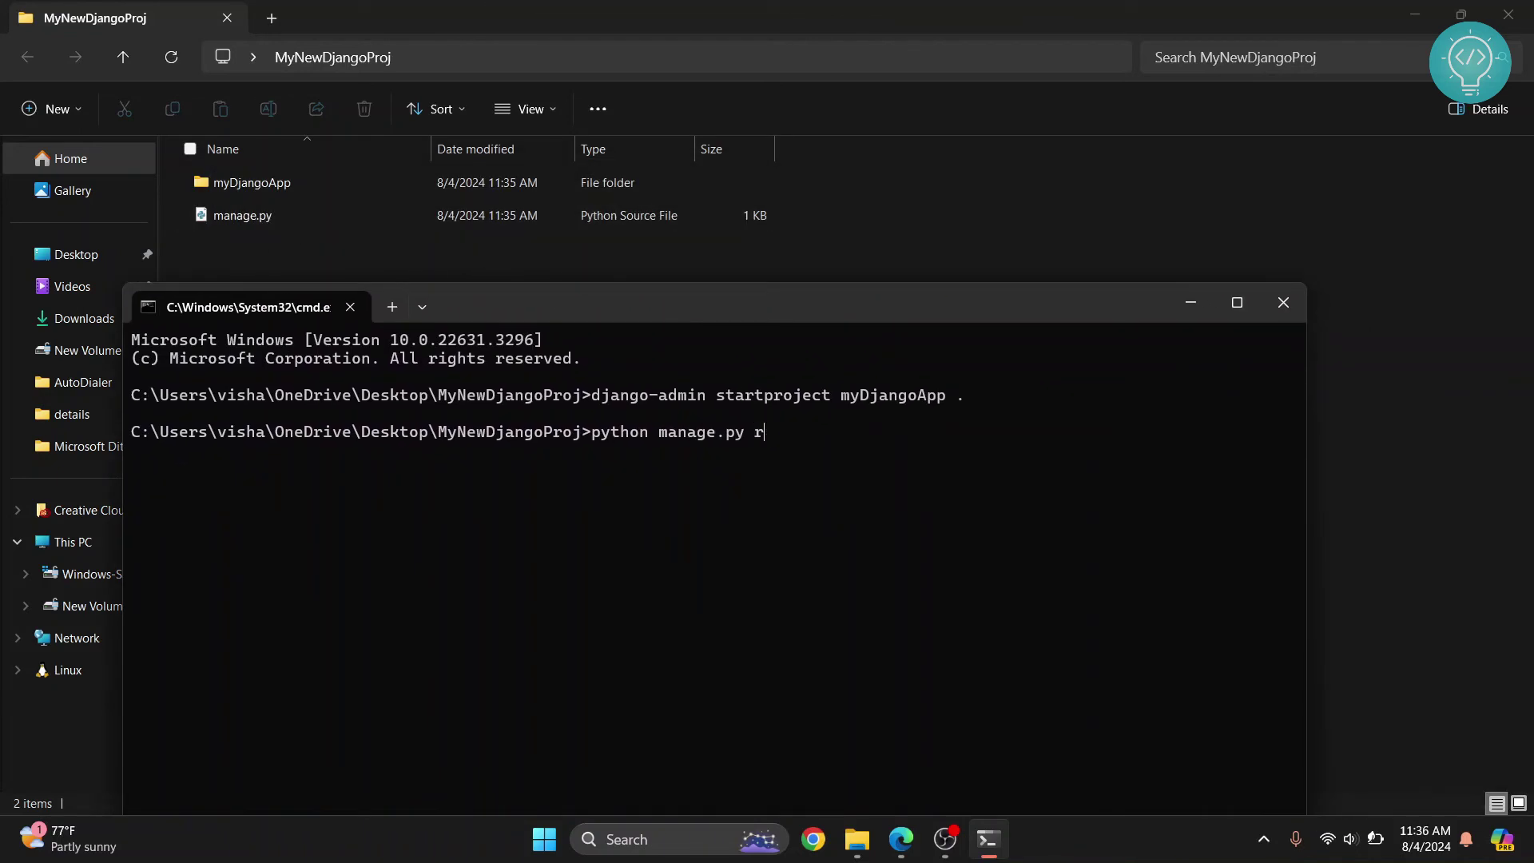
text(unserver)
drag(850, 305, 884, 126)
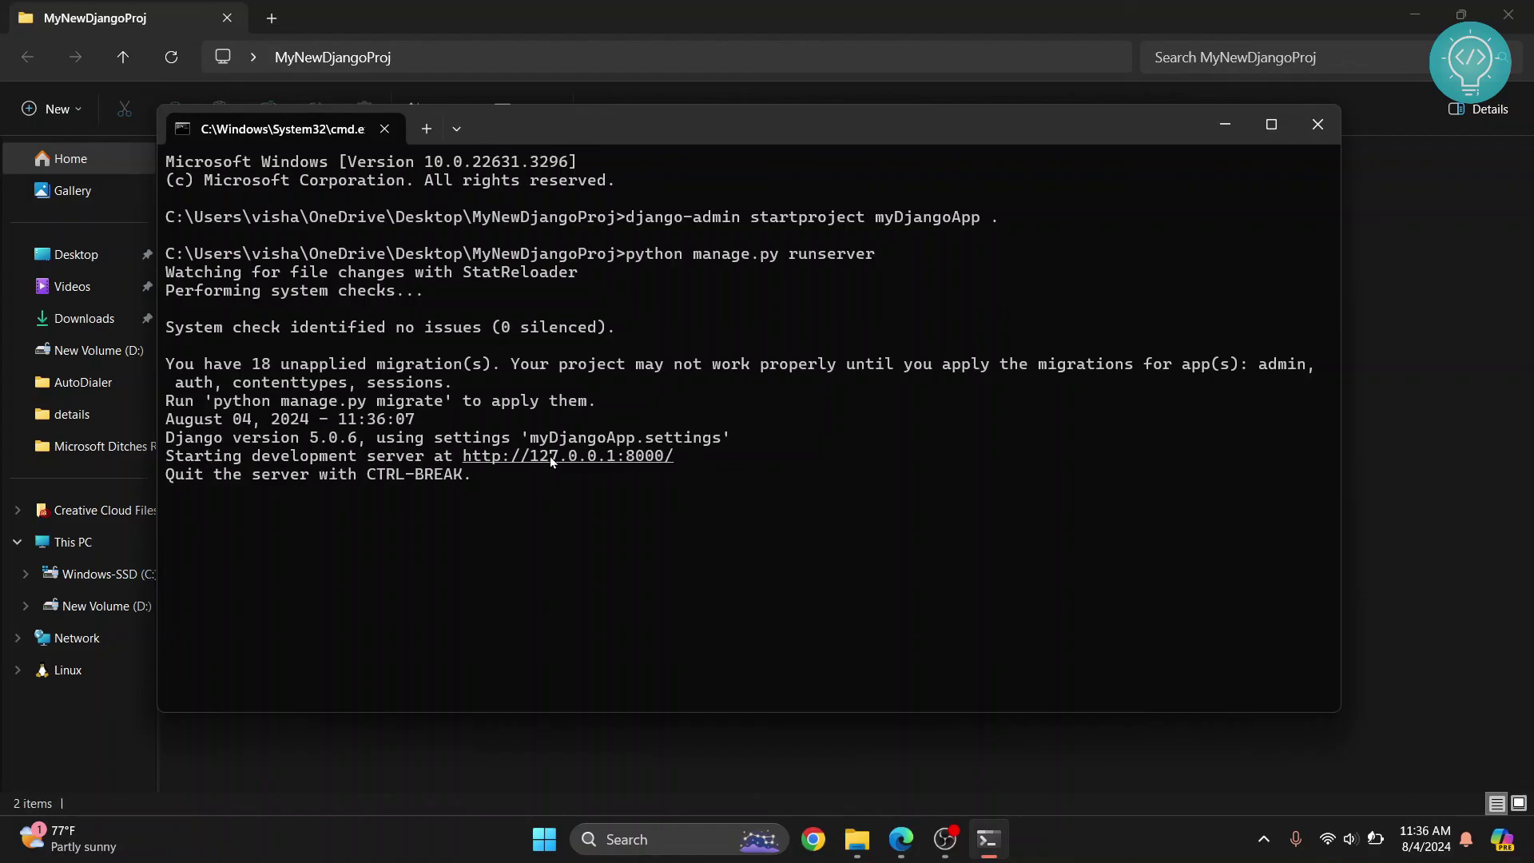
Step: View the Django install-success page at 127.0.0.1:8000, then return to the server log showing GET / 200
ctrl+click(574, 457)
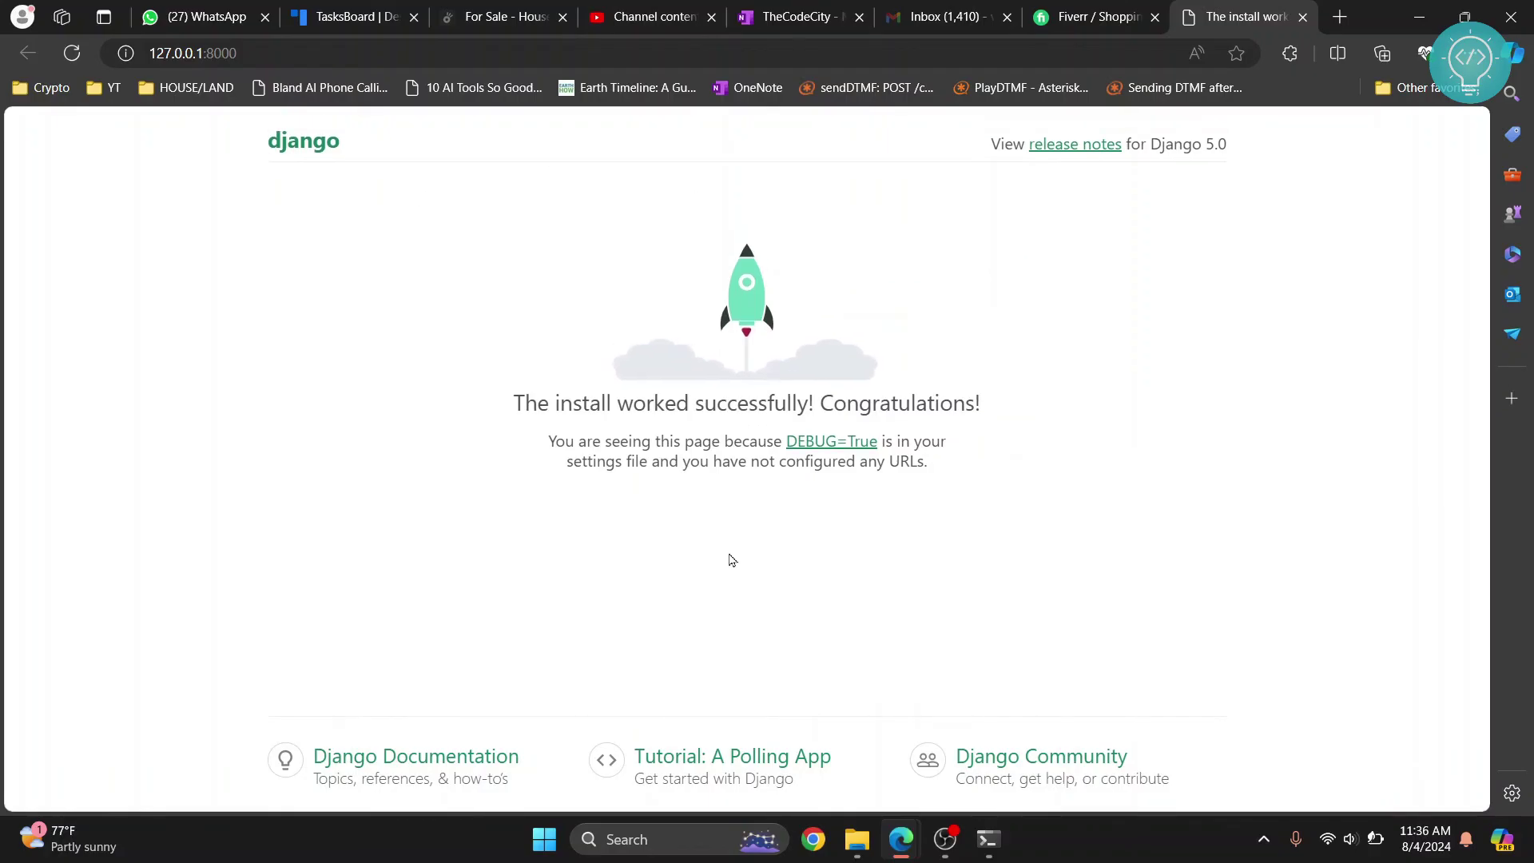
key(alt+Tab)
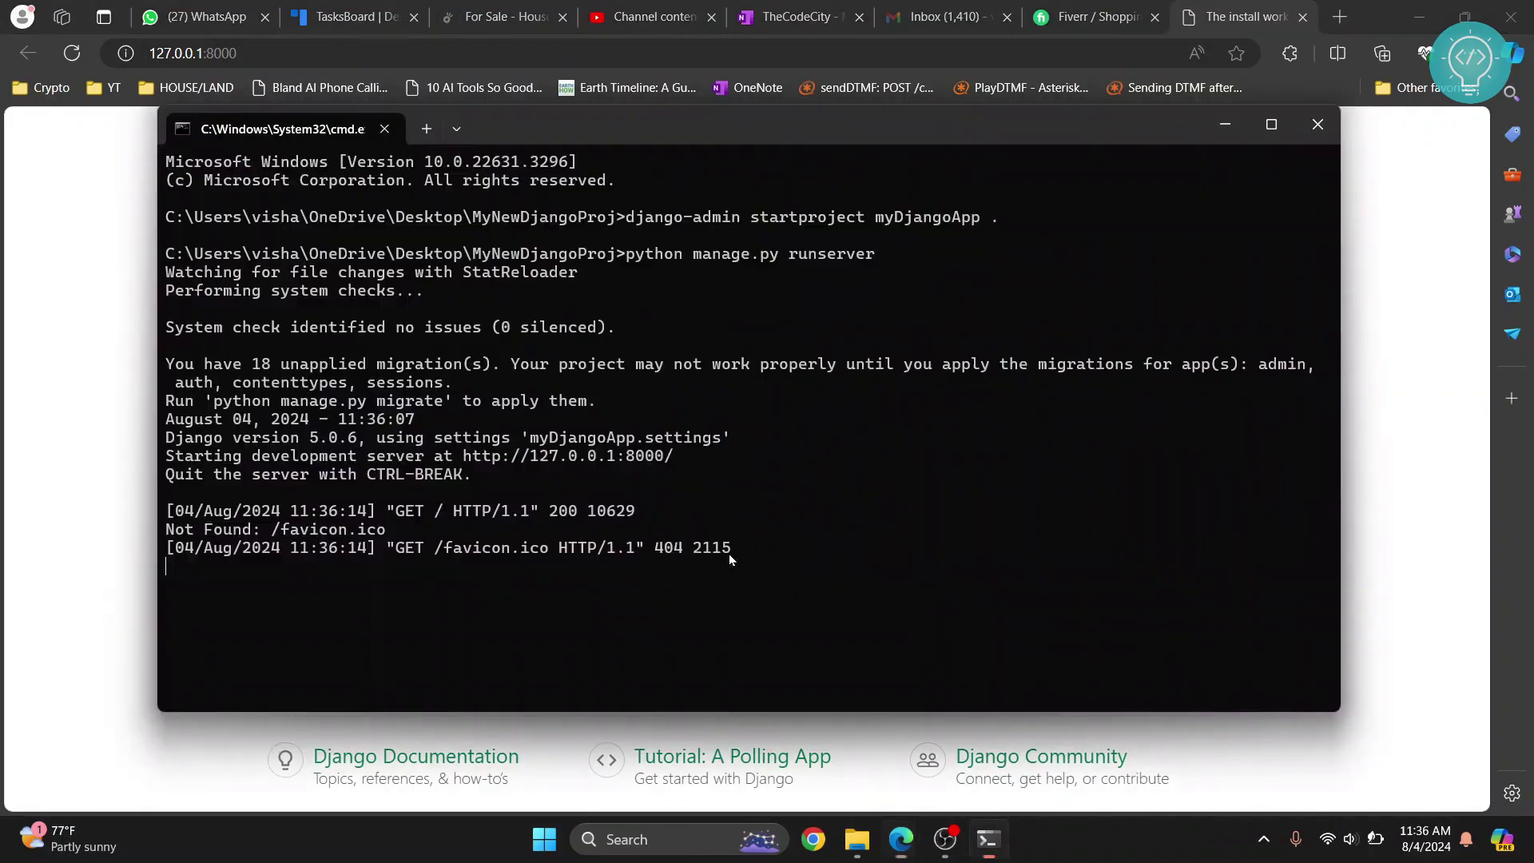